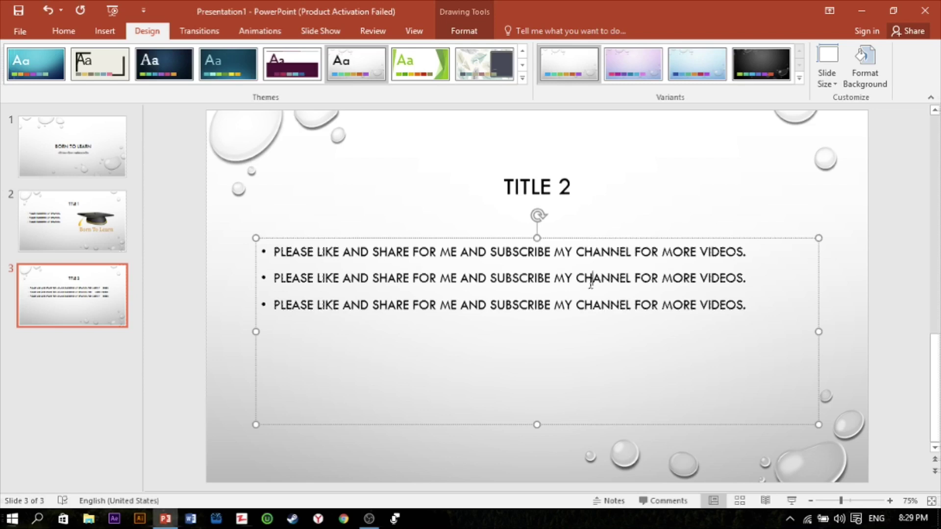
Step: Turn off All Caps for slide 3's bullet text in the Font dialog
key(ctrl+a)
right_click(591, 289)
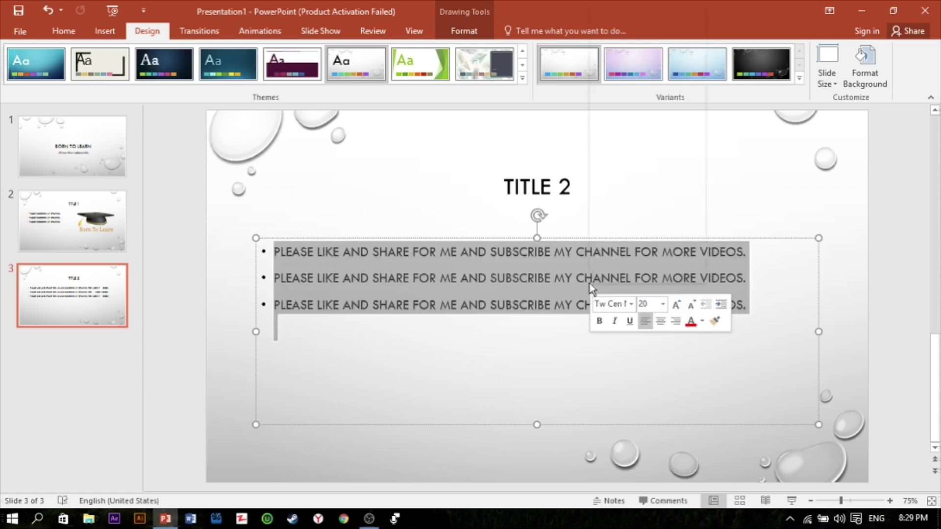
click(639, 105)
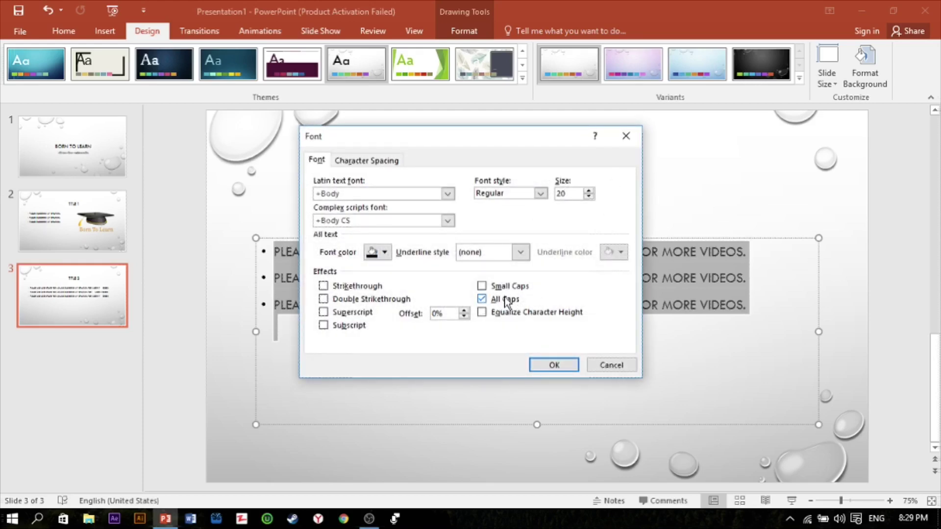
click(481, 299)
click(552, 366)
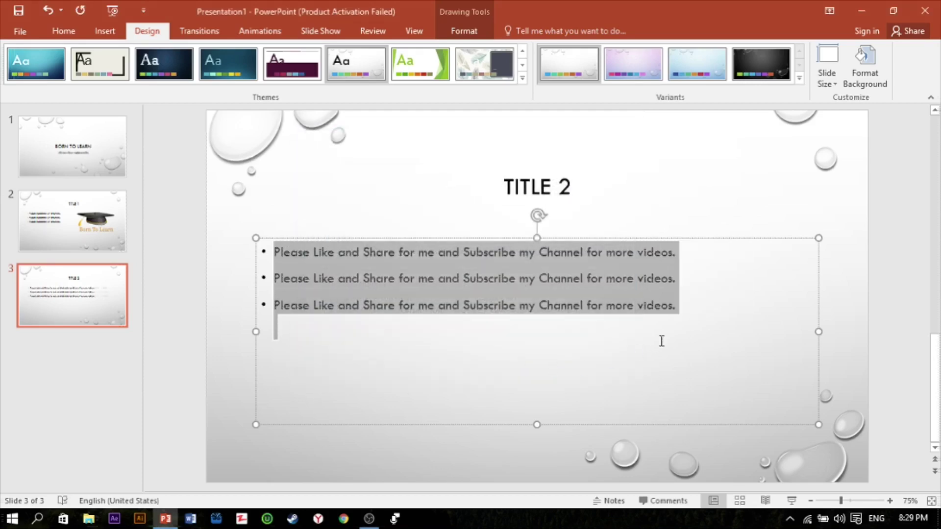
click(707, 301)
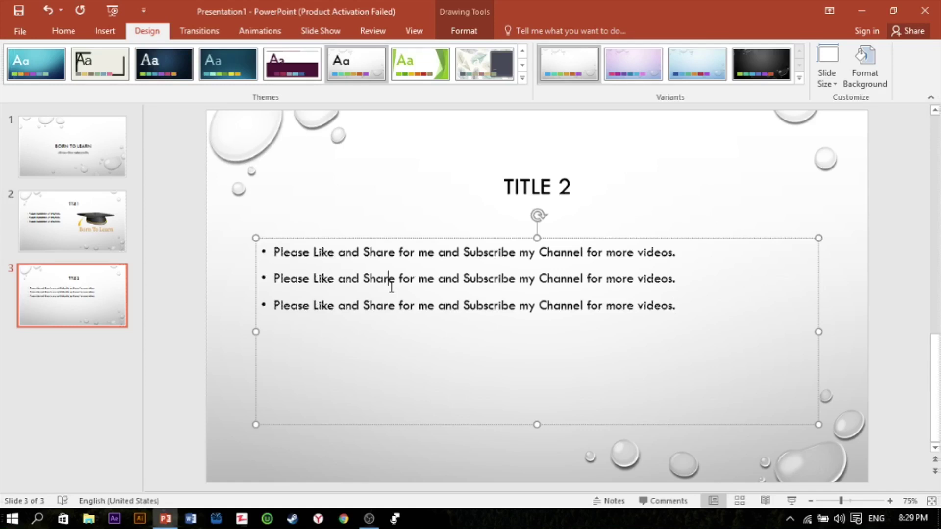
Step: Set slide 3's bullets to 28 point, then move to slide 2
key(ctrl+a)
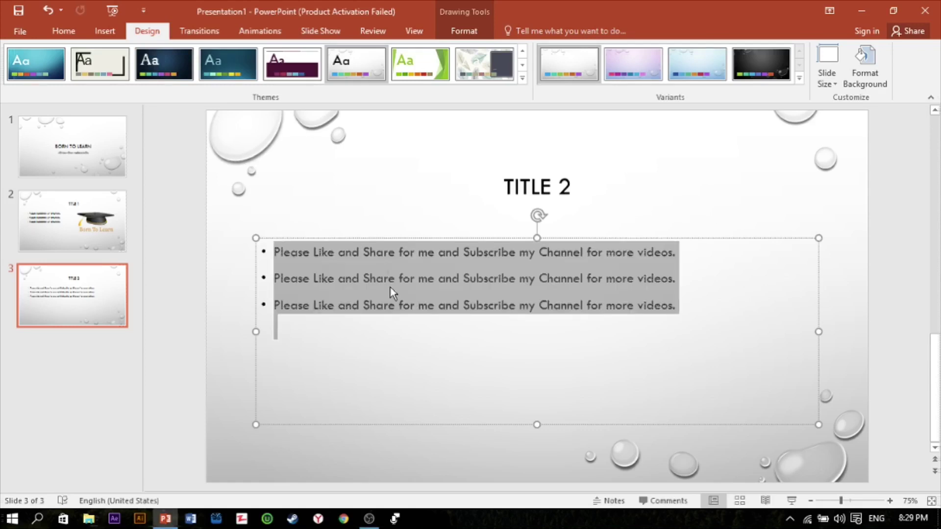
right_click(391, 292)
click(463, 308)
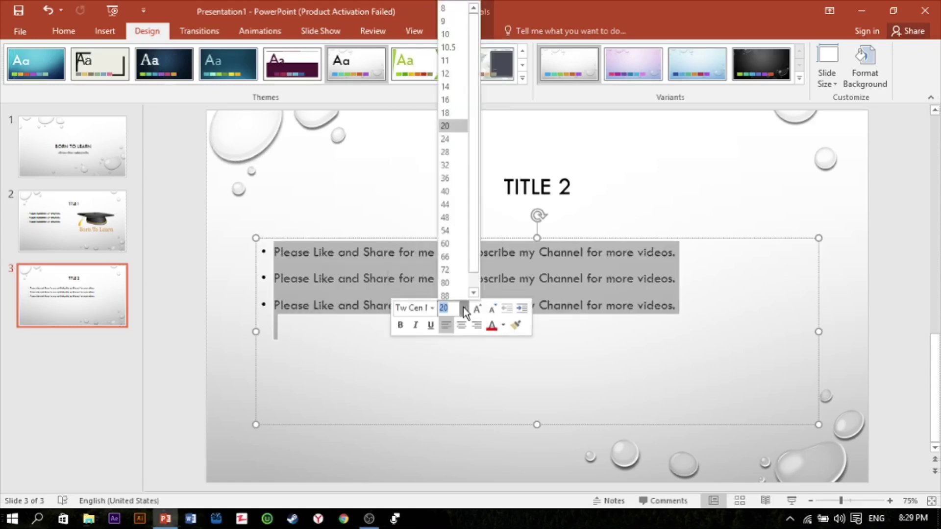
click(456, 153)
click(857, 334)
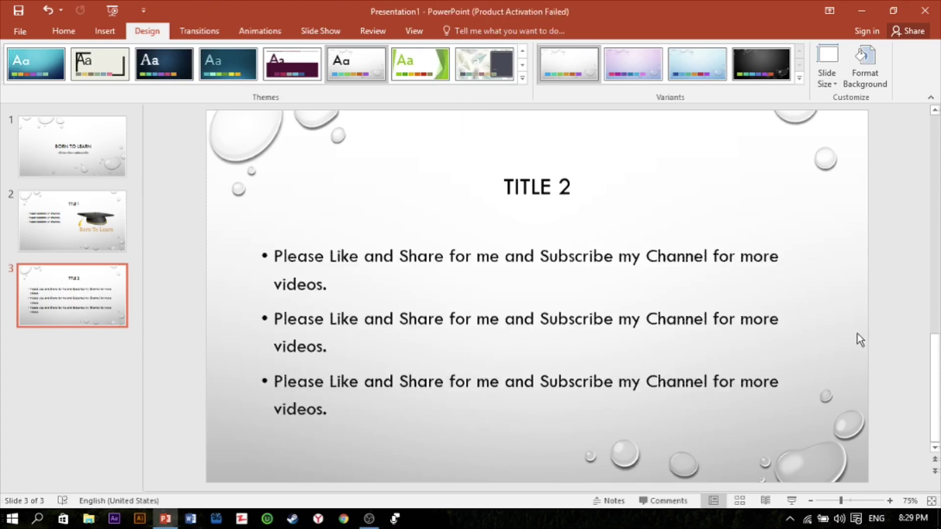
click(114, 210)
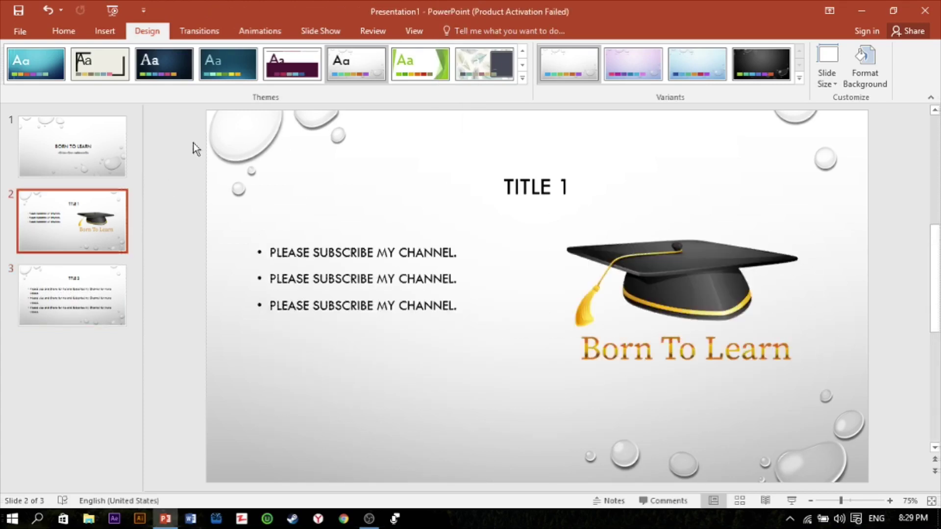
Step: Apply a Push transition to slide 1, Wipe to slide 2 and Split to slide 3
click(196, 32)
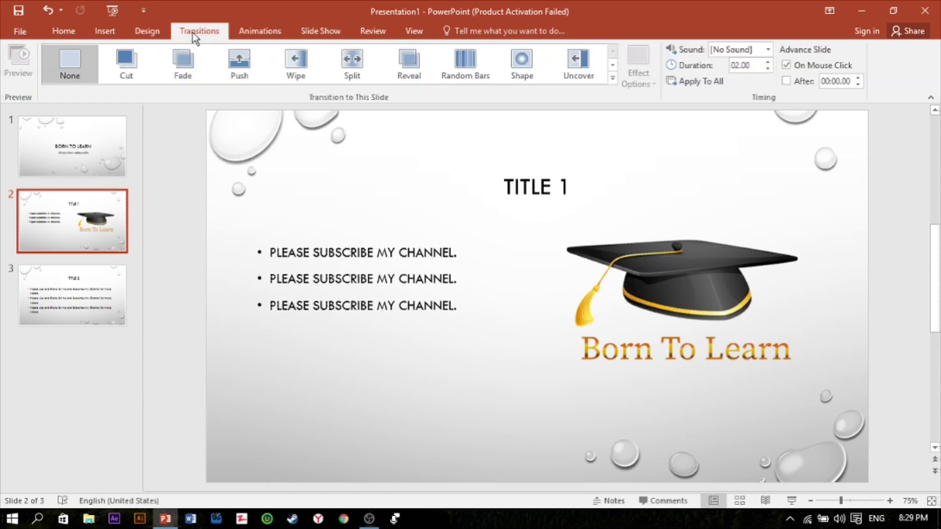
click(99, 141)
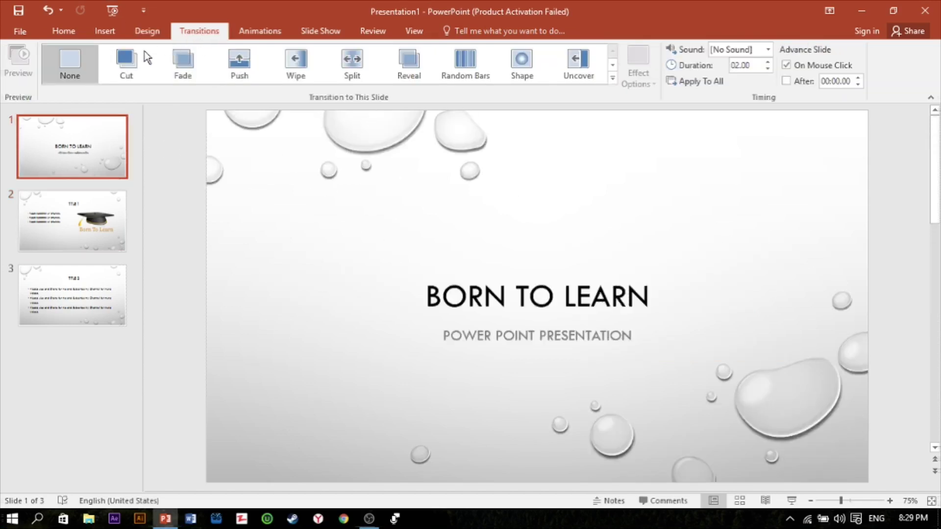
click(251, 71)
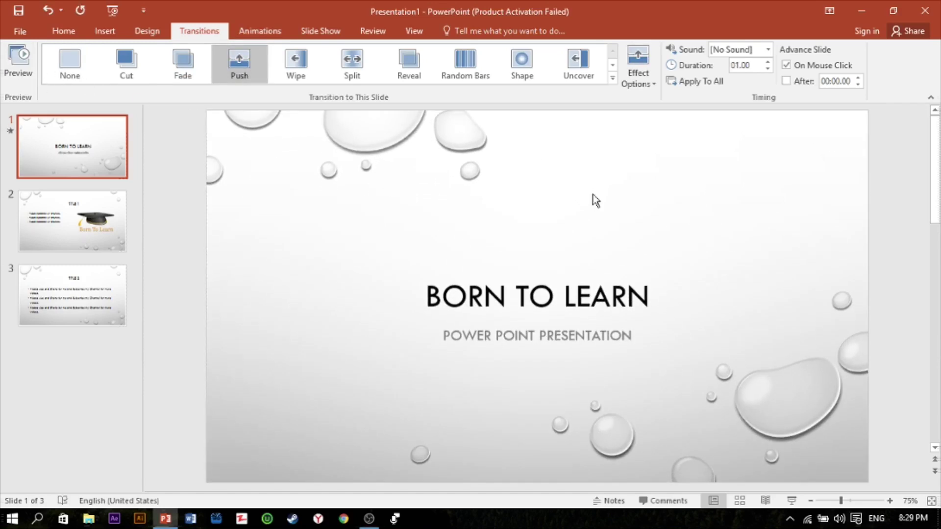
click(113, 205)
click(307, 66)
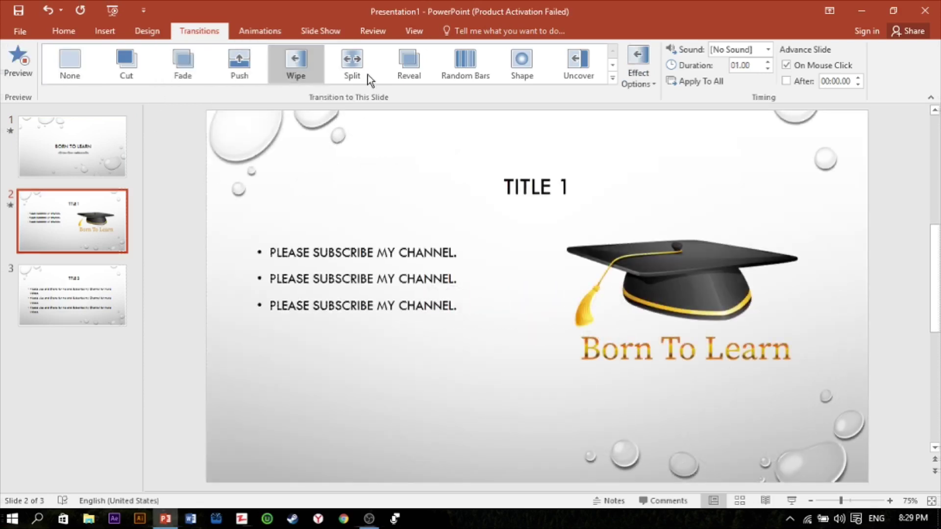
click(123, 271)
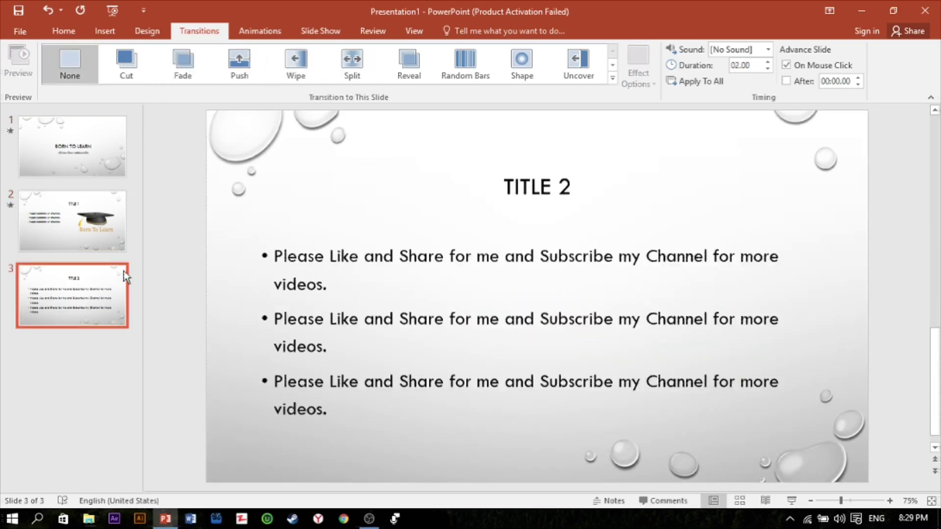
click(340, 59)
Step: Preview the Push, Wipe and Split transitions on slides 1, 2 and 3
click(111, 153)
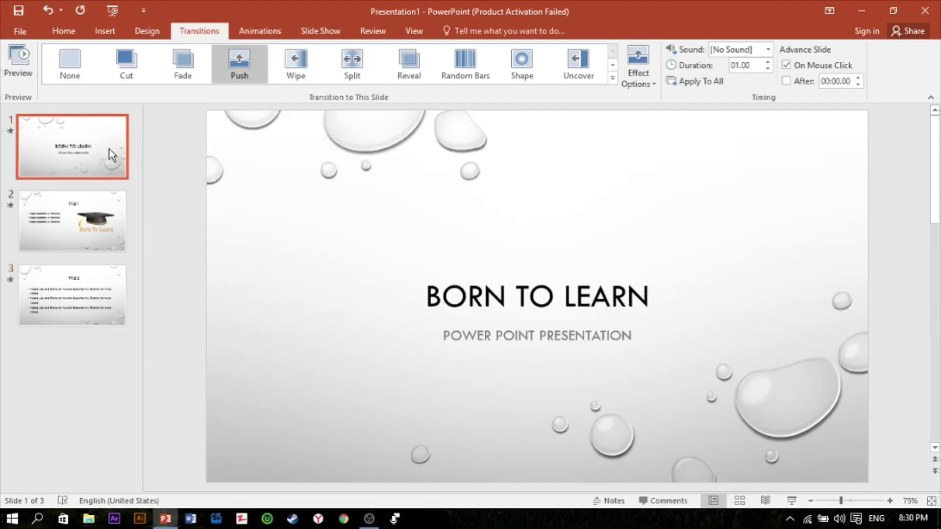
click(27, 58)
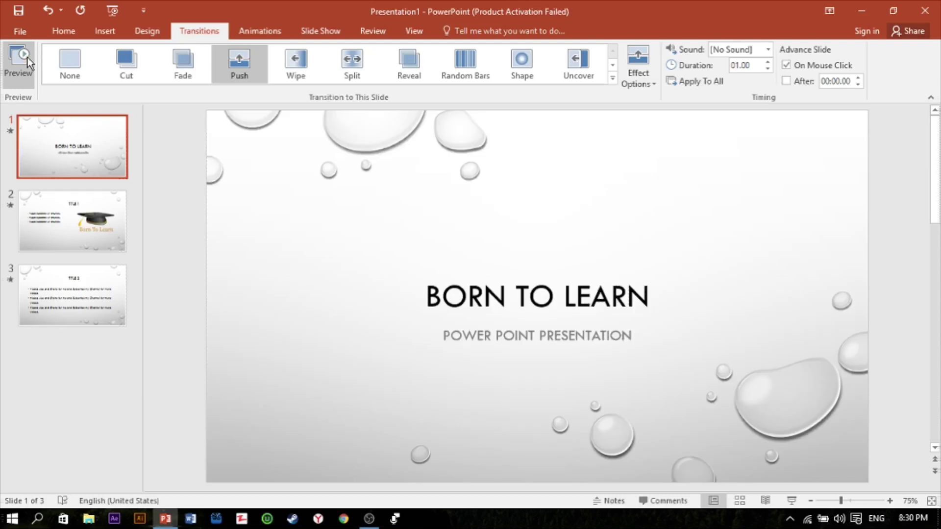
click(101, 201)
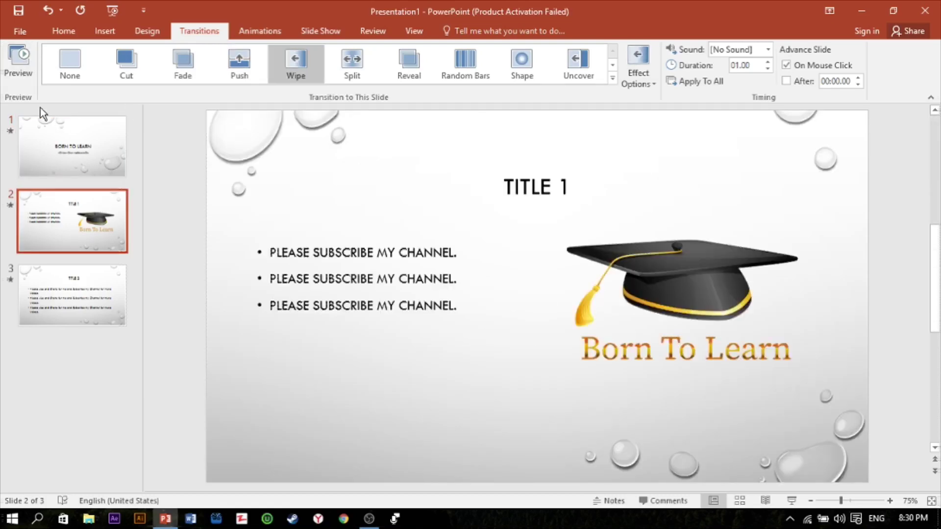
click(26, 55)
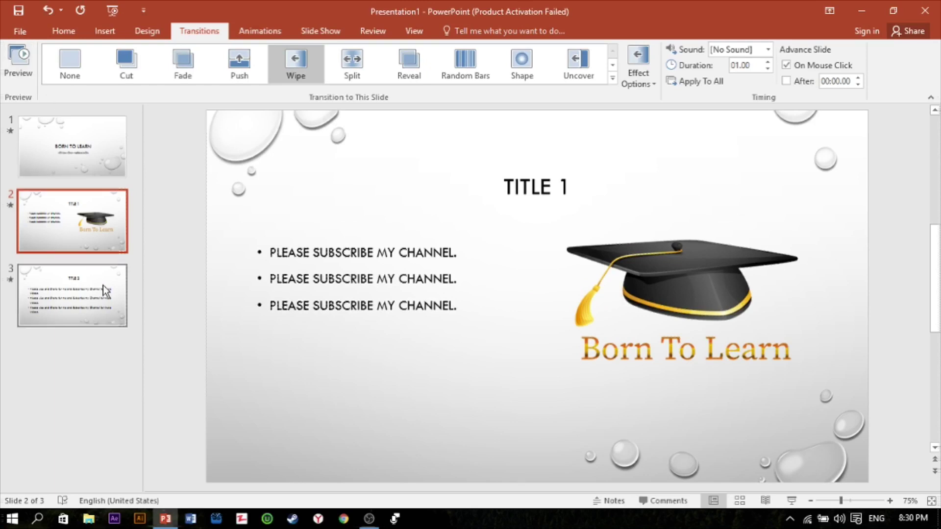
click(105, 290)
click(24, 54)
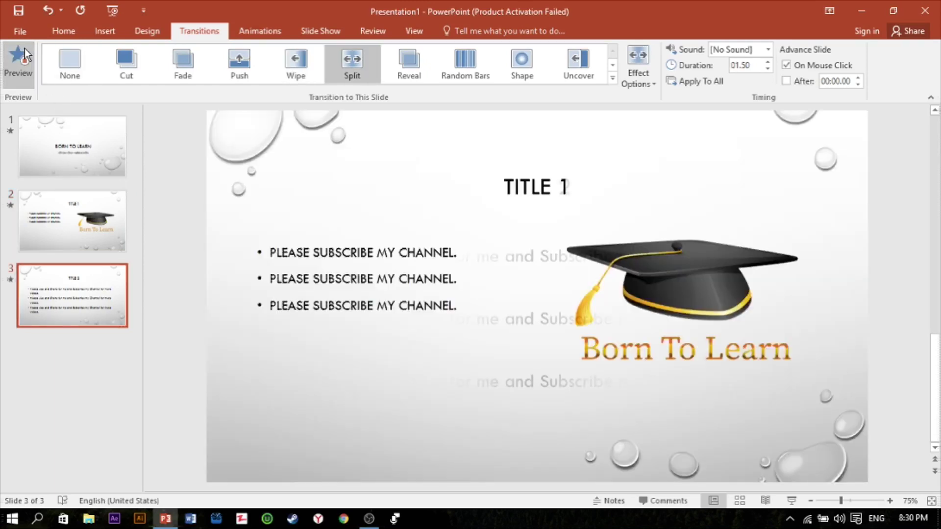
click(114, 153)
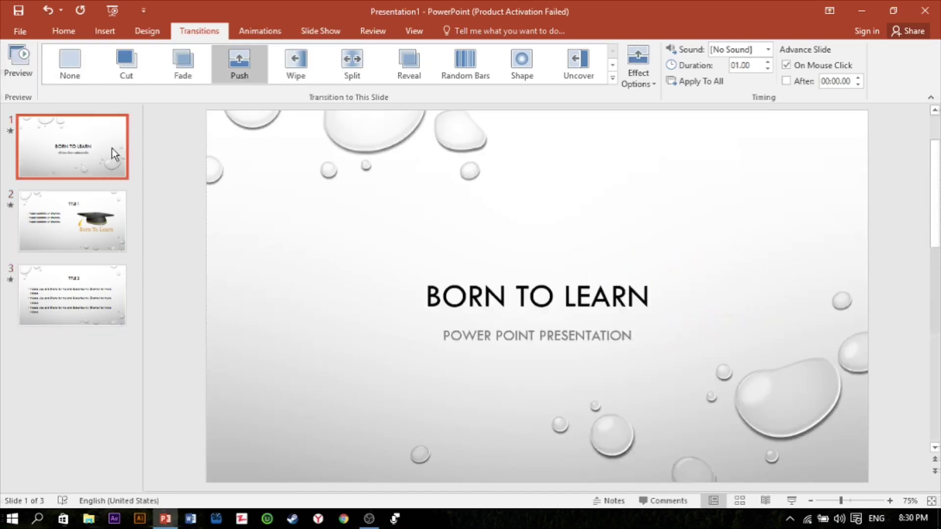
click(263, 34)
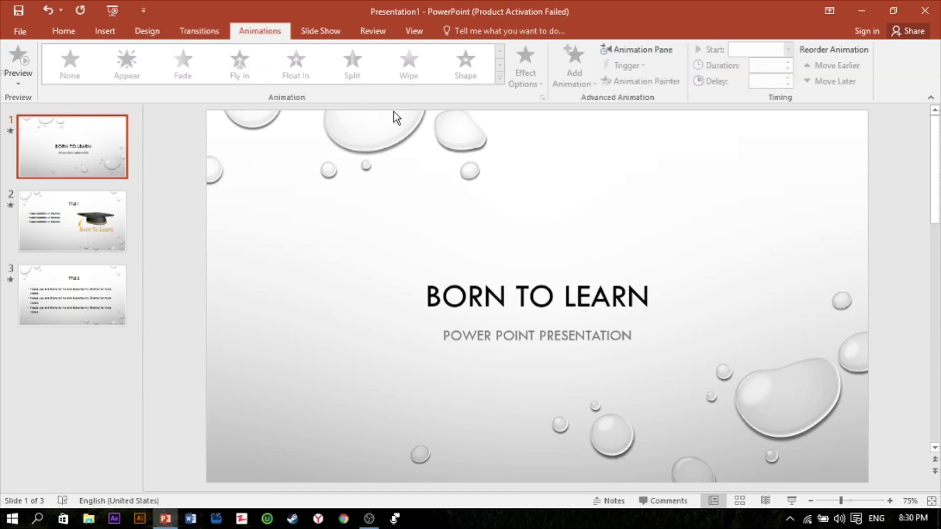
Step: Give the BORN TO LEARN title and POWER POINT PRESENTATION subtitle Fly In, preview, then open slide 2
click(533, 306)
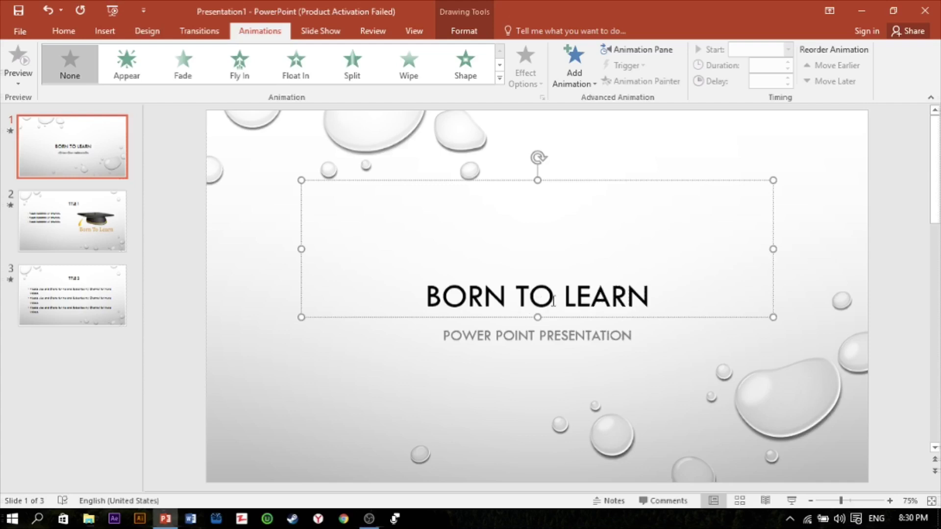
click(245, 77)
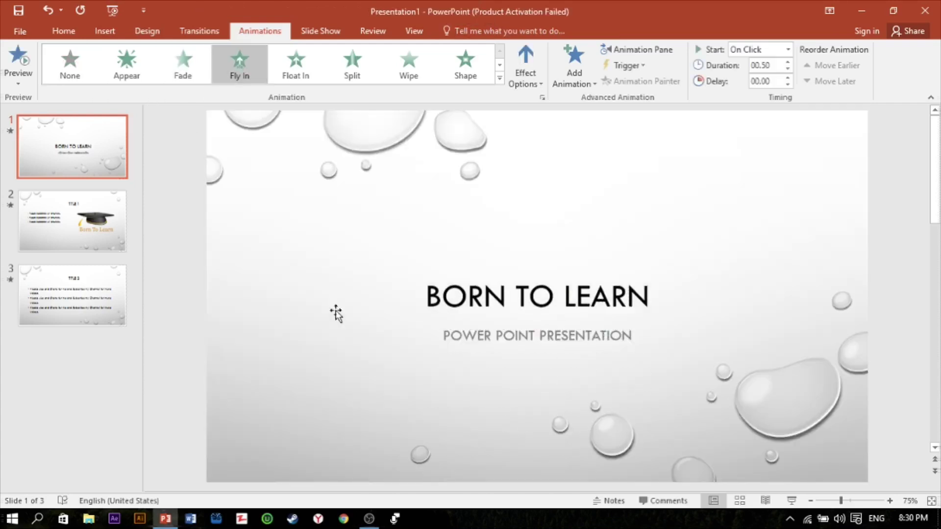
click(525, 335)
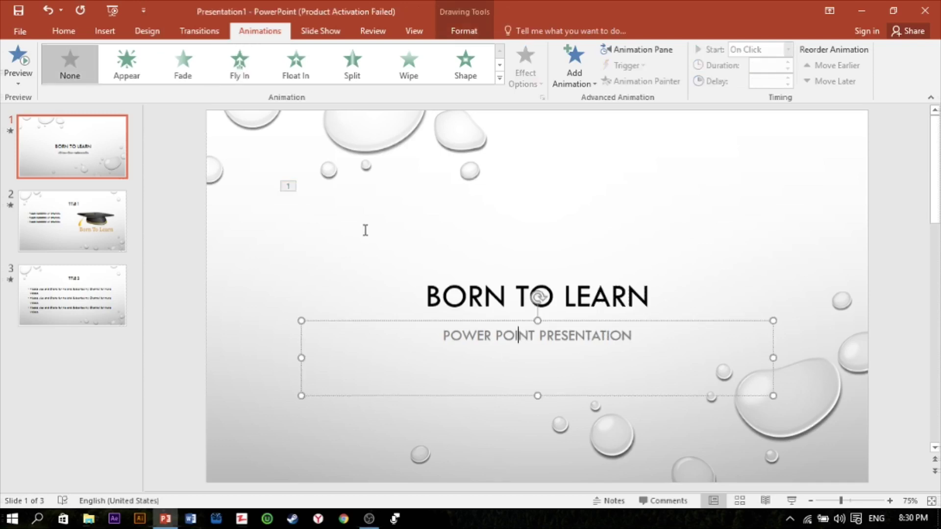
click(252, 64)
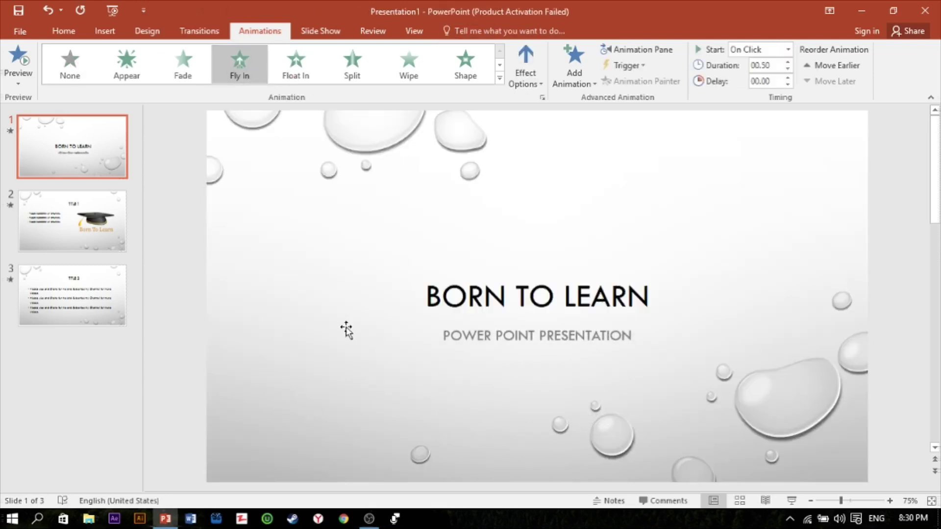
click(24, 64)
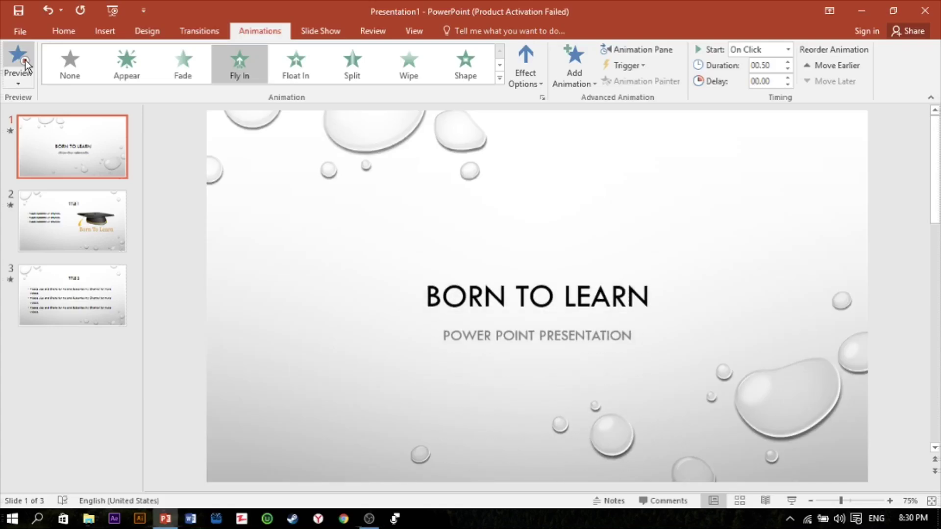
click(112, 192)
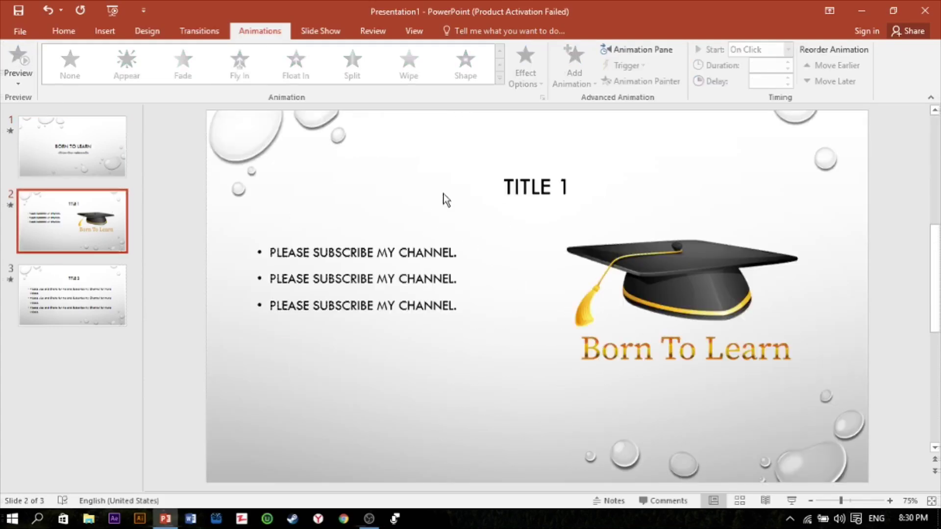
Step: On slide 2, fade in the TITLE 1 heading, float in the bullets and animate the graduation cap picture
click(533, 188)
click(523, 187)
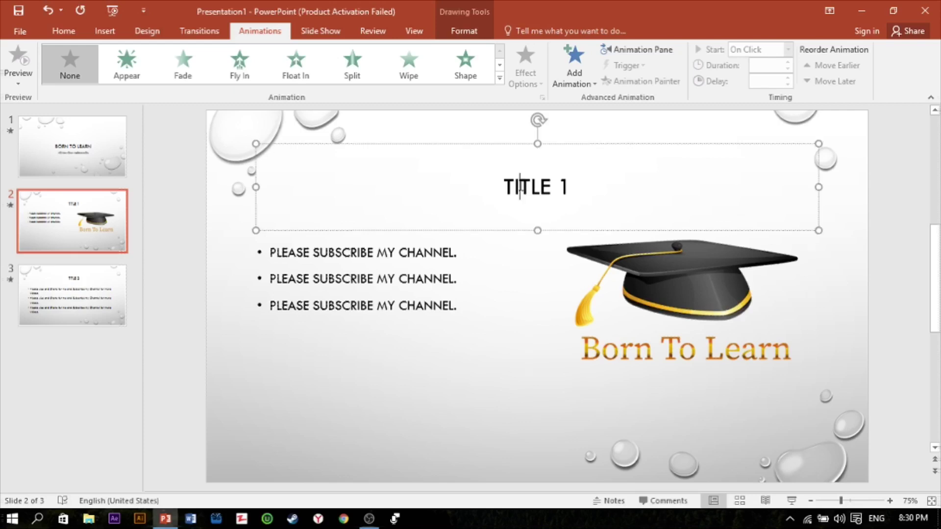
click(189, 66)
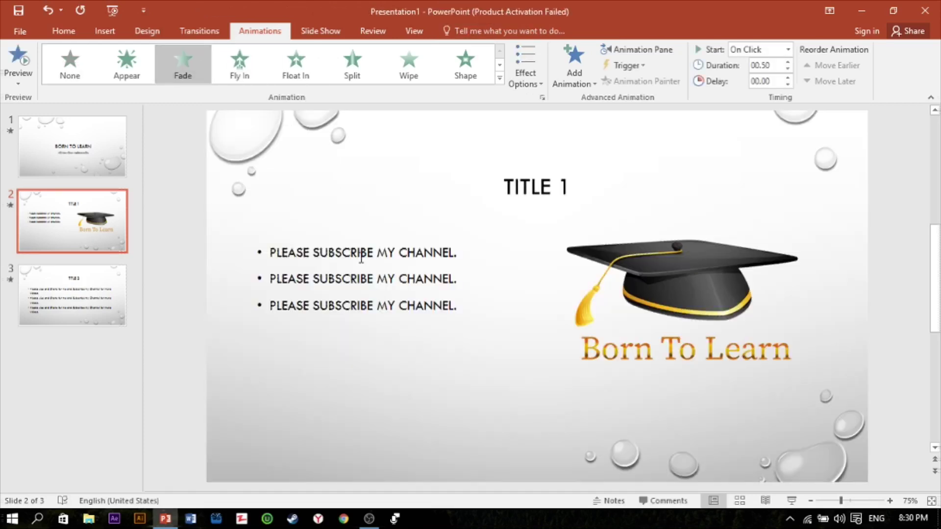
click(362, 254)
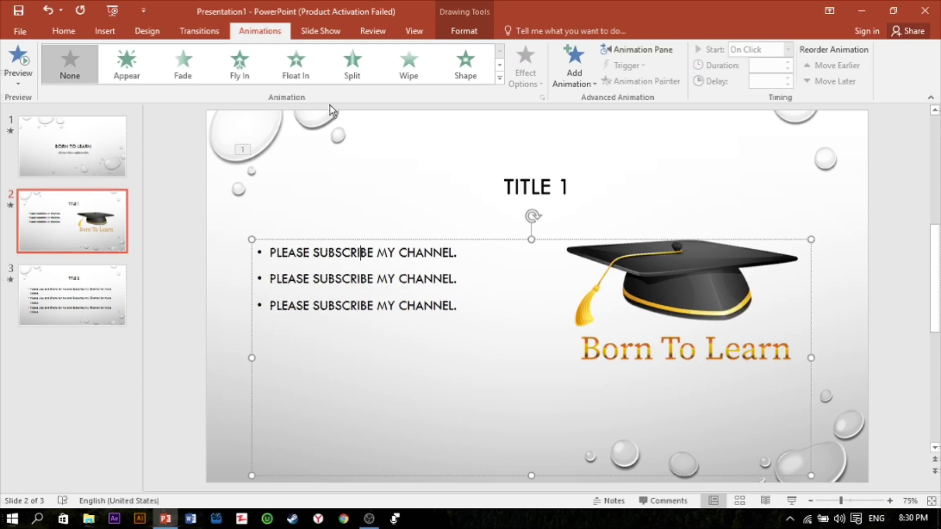
click(305, 74)
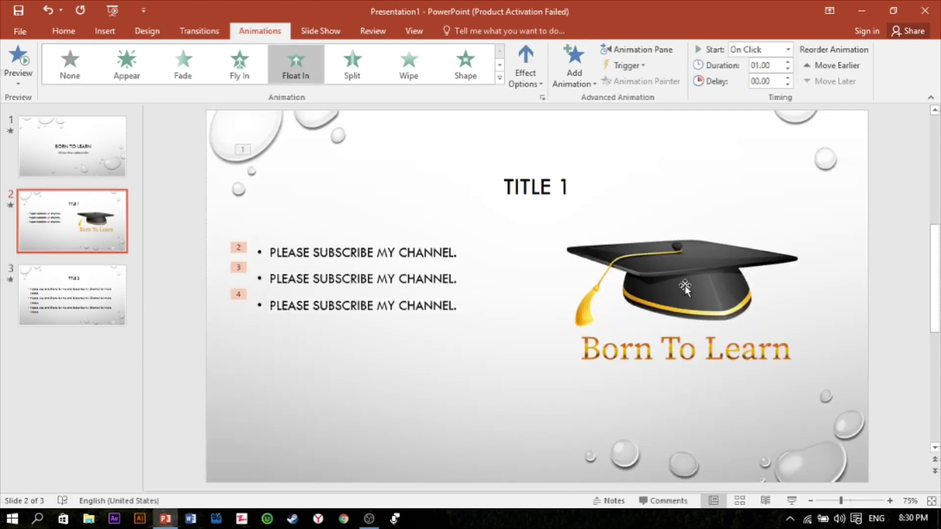
click(681, 290)
click(301, 66)
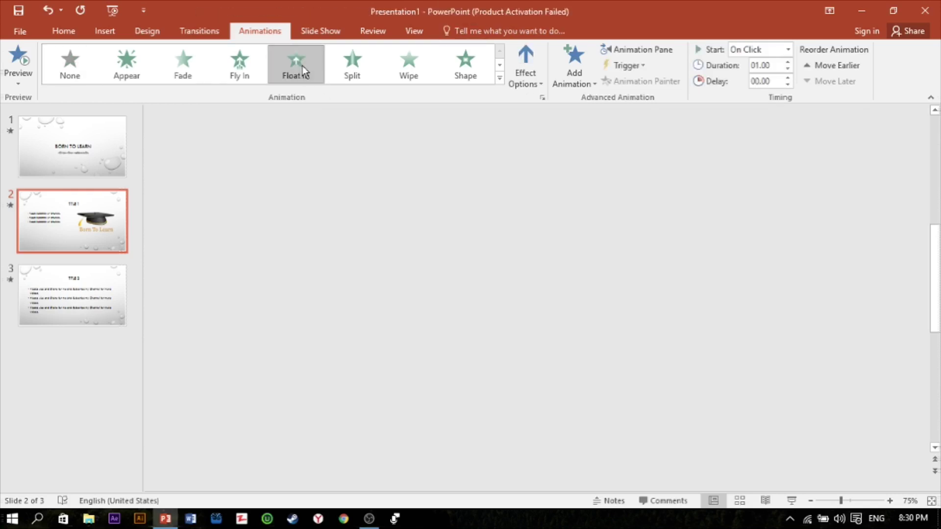
Step: On slide 3, make the TITLE 2 heading wipe in and the bullets split in
click(113, 285)
click(523, 186)
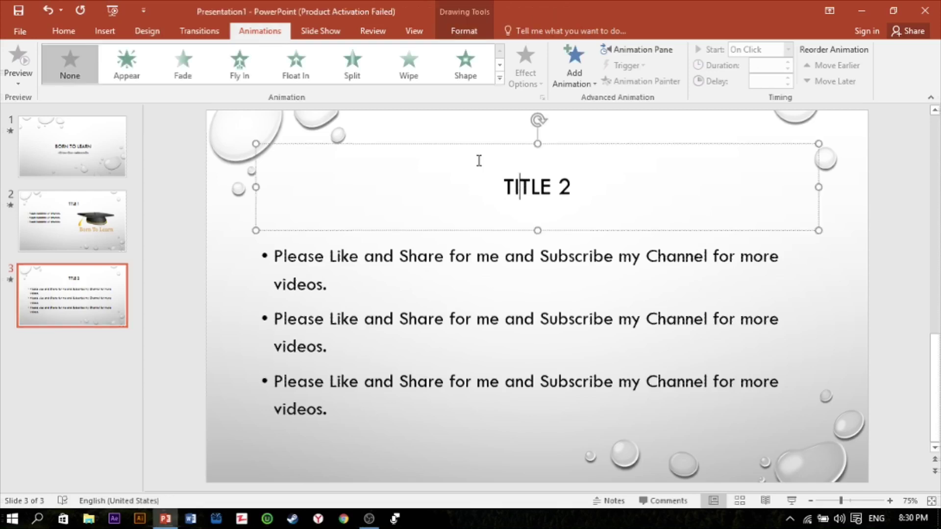
click(412, 72)
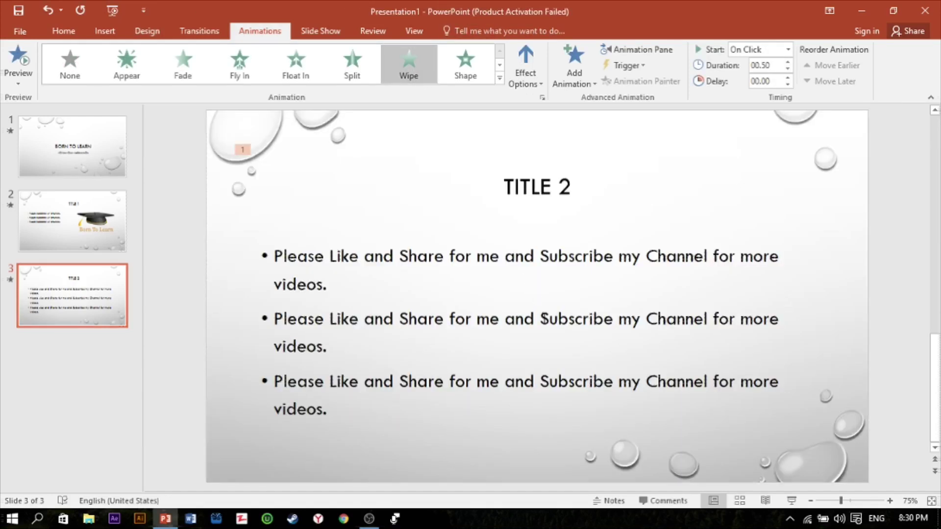
click(438, 325)
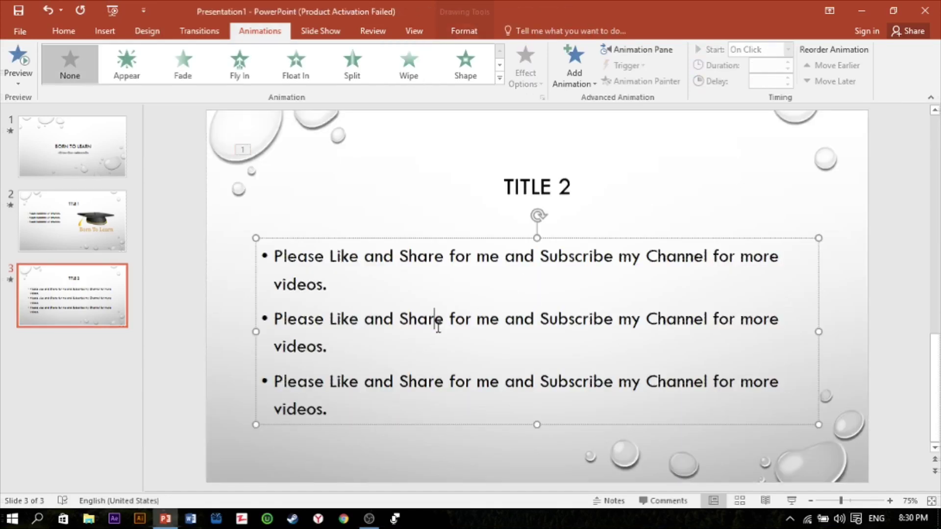
click(365, 63)
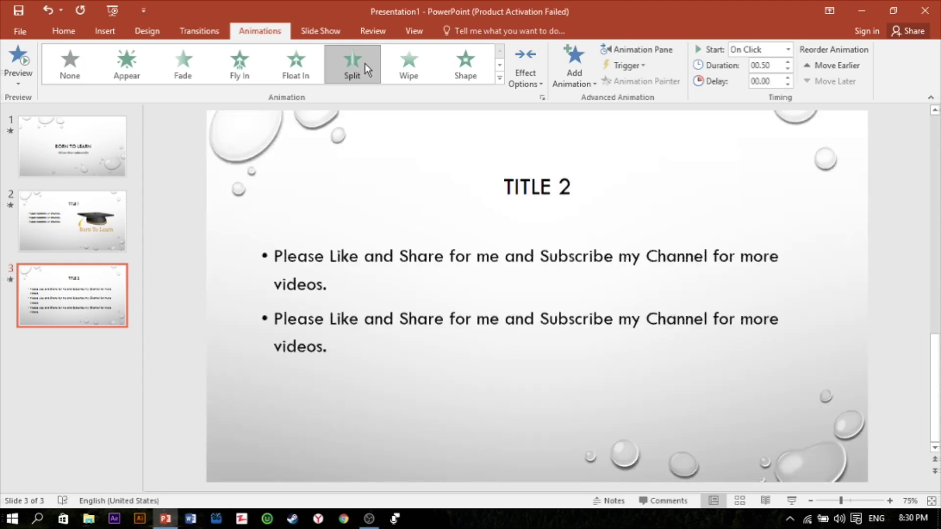
click(111, 142)
click(117, 235)
click(118, 294)
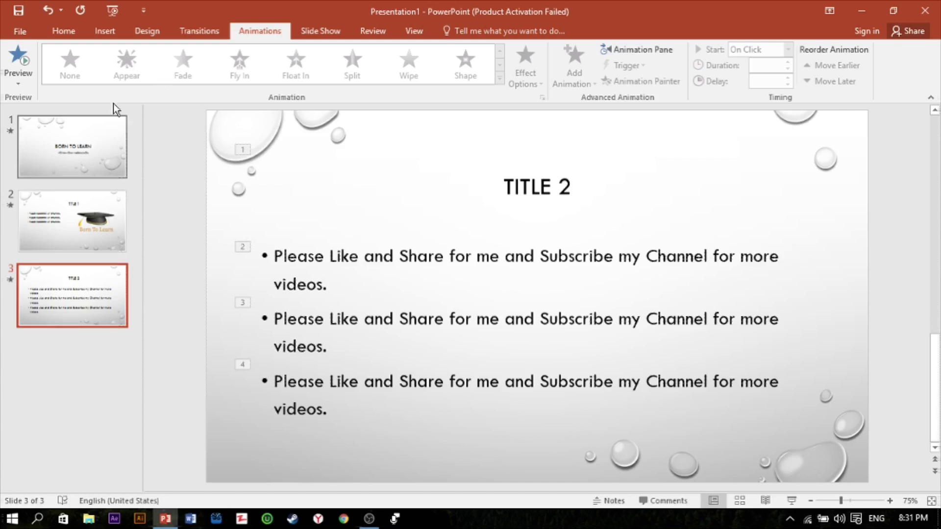
Step: Save the deck to the Desktop as 'Born To Learn111.pptx' and close PowerPoint
click(20, 31)
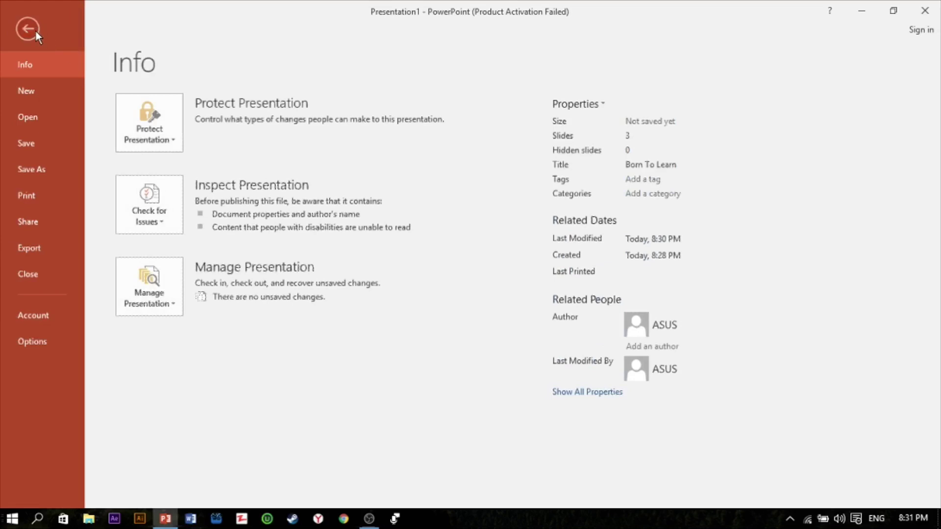
click(47, 146)
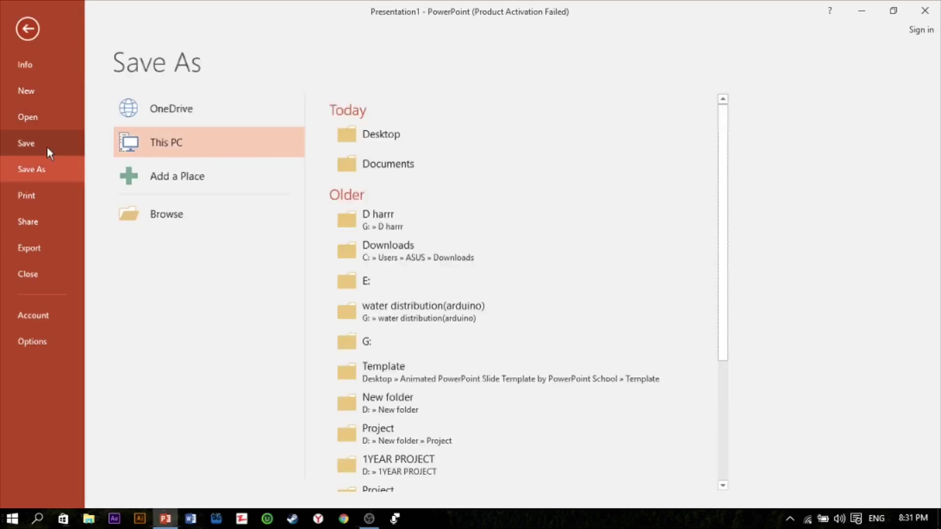
double_click(213, 139)
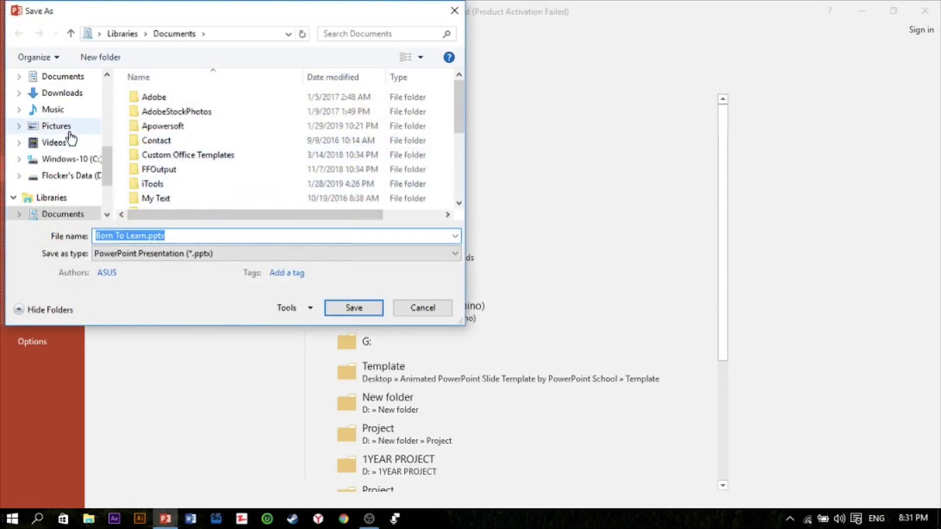
scroll(69, 142, up, 3)
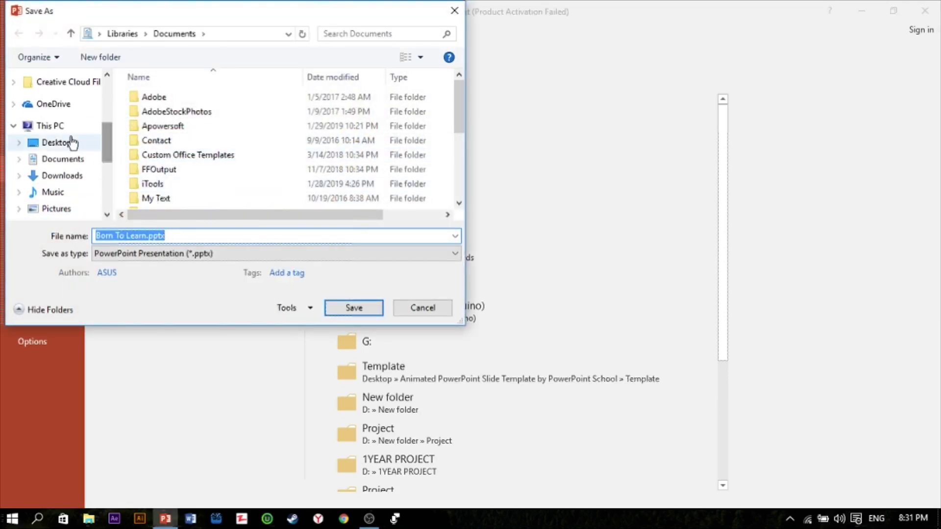
click(58, 126)
click(58, 142)
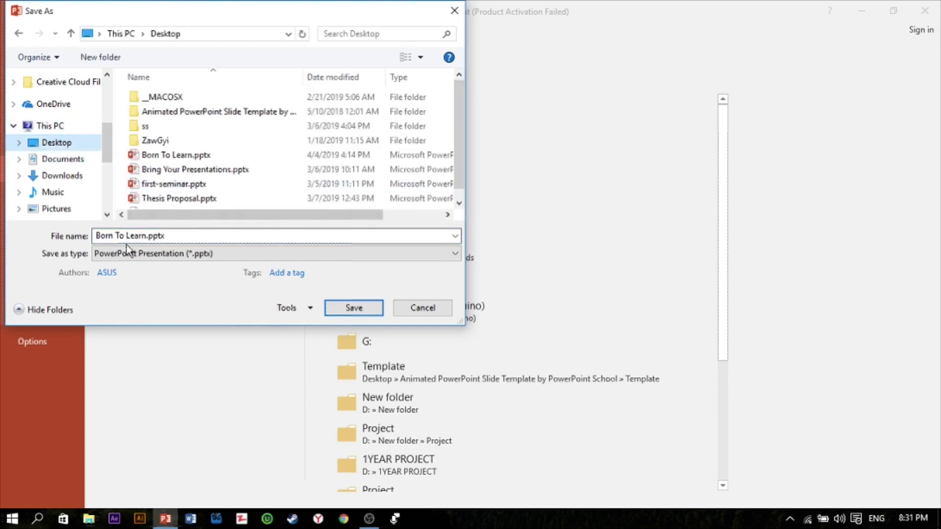
click(161, 235)
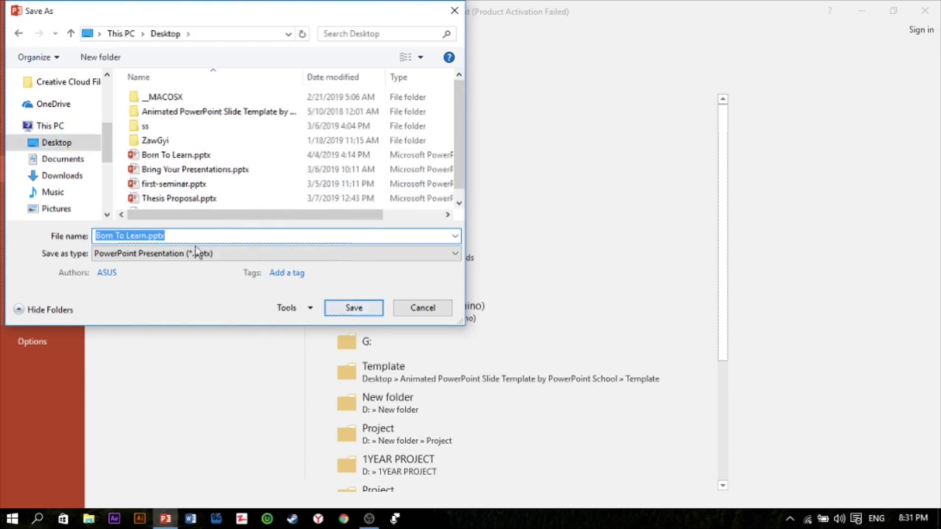
click(147, 235)
text(111)
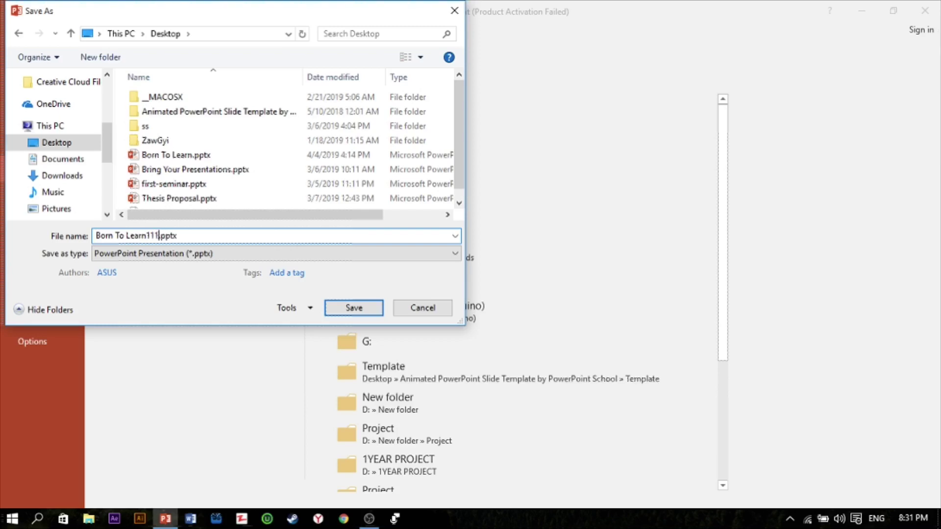
click(346, 310)
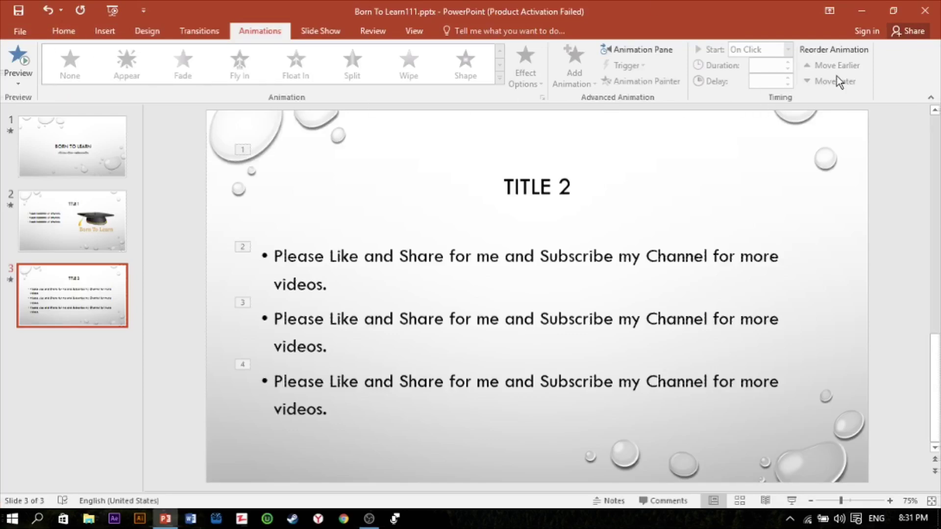
click(925, 19)
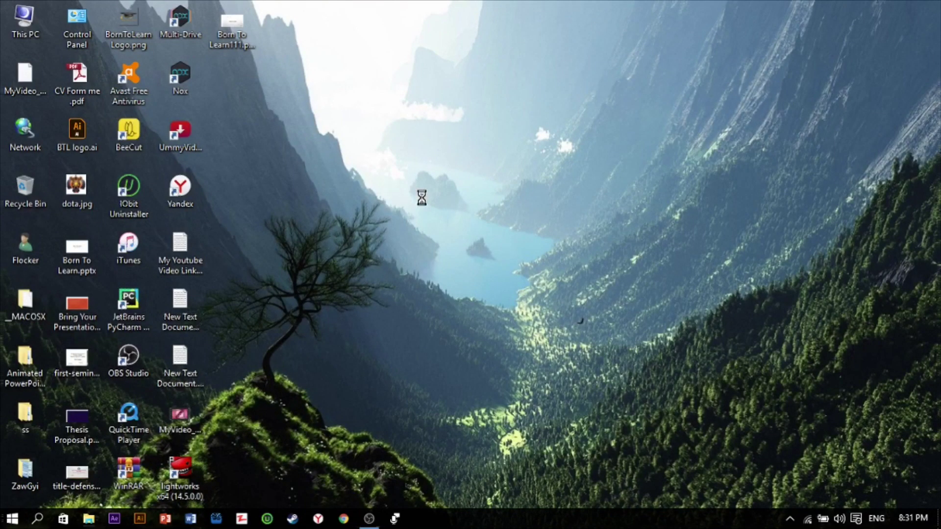
Step: Refresh the desktop, reopen Born To Learn111.pptx and dismiss the activation notice
right_click(341, 147)
click(391, 192)
drag(386, 116, 230, 41)
double_click(230, 39)
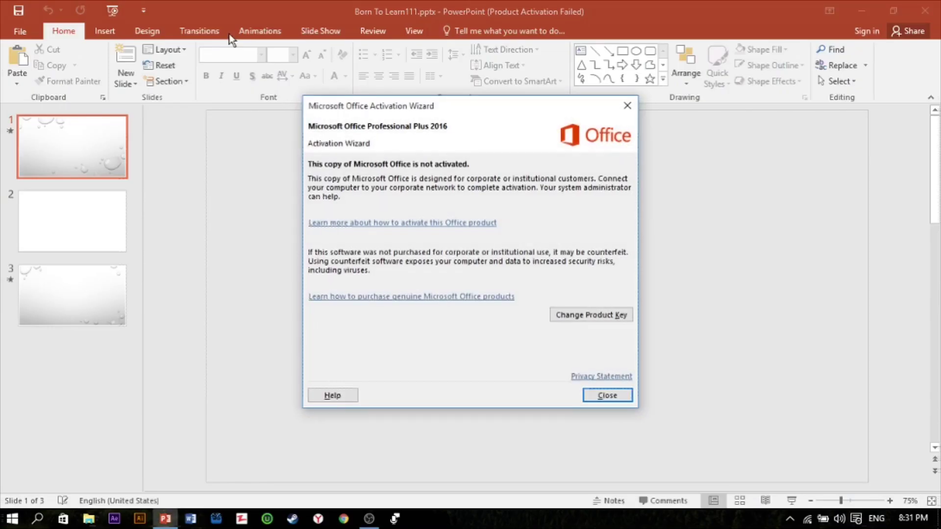
click(607, 395)
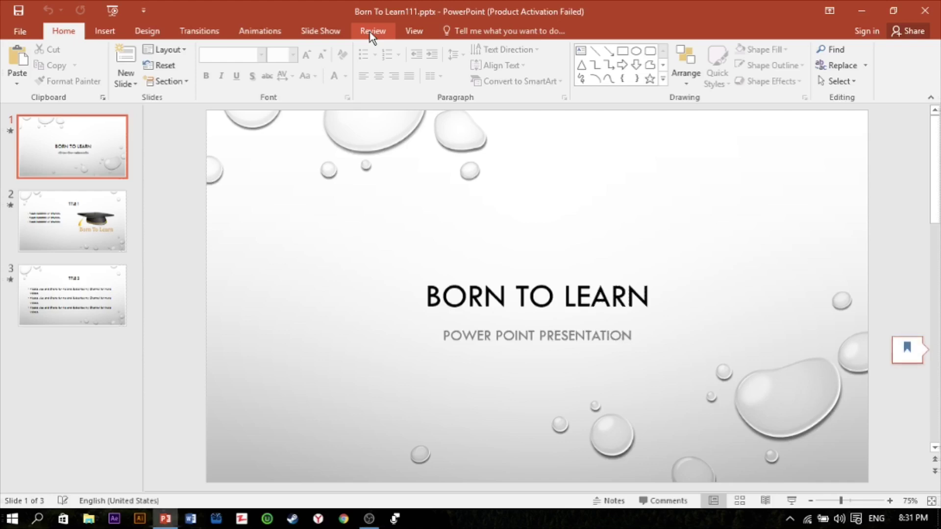
click(318, 31)
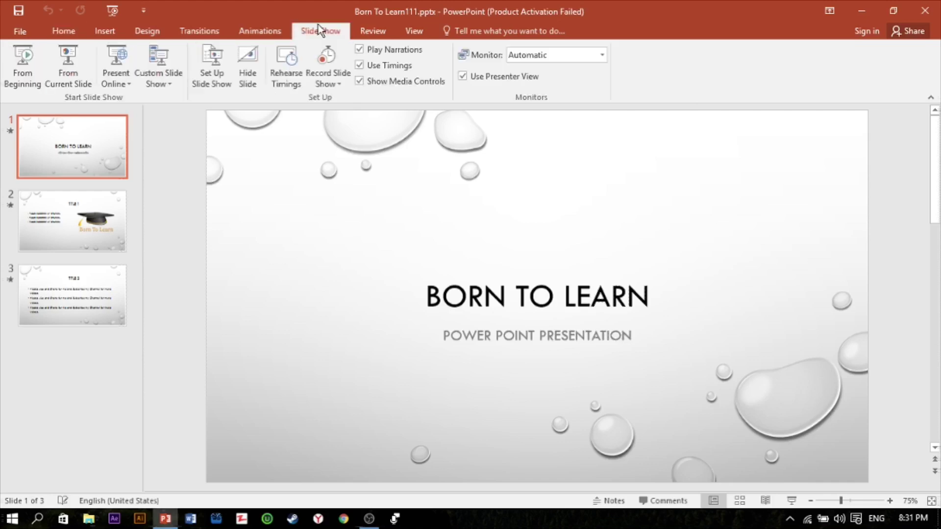
Step: Run the slide show from slide 1, clicking through every animation on all three slides to the end
click(25, 63)
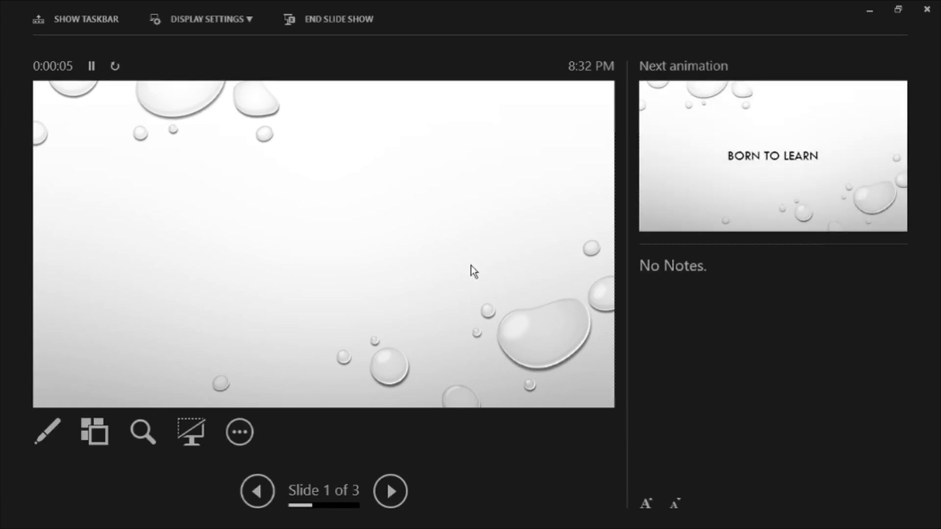
click(471, 266)
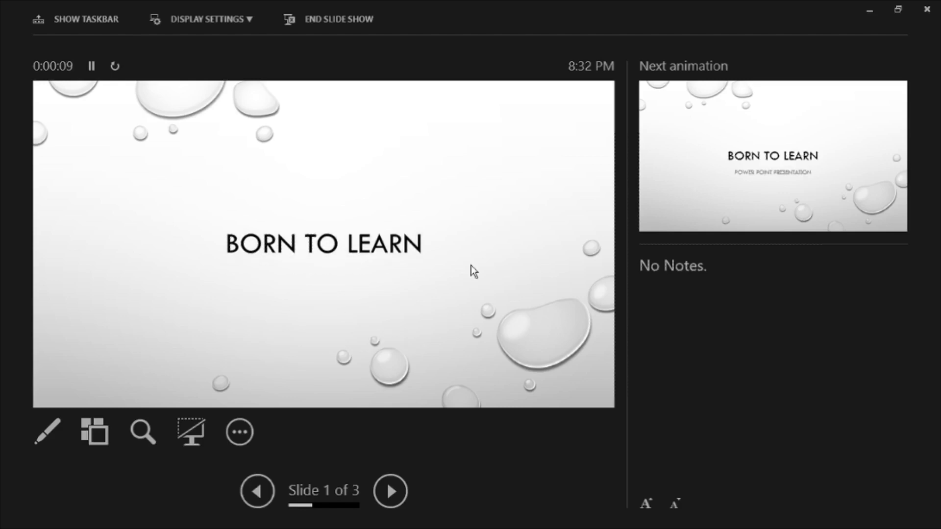
click(471, 266)
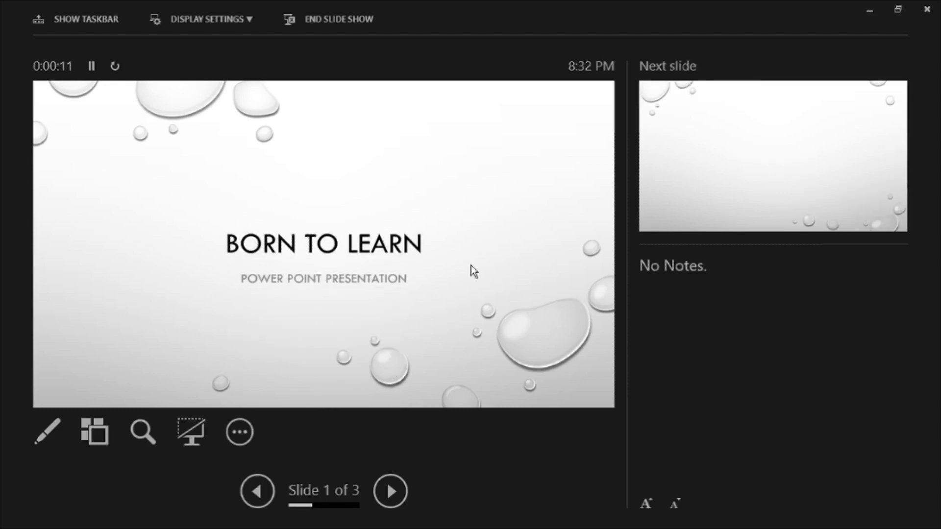
click(472, 265)
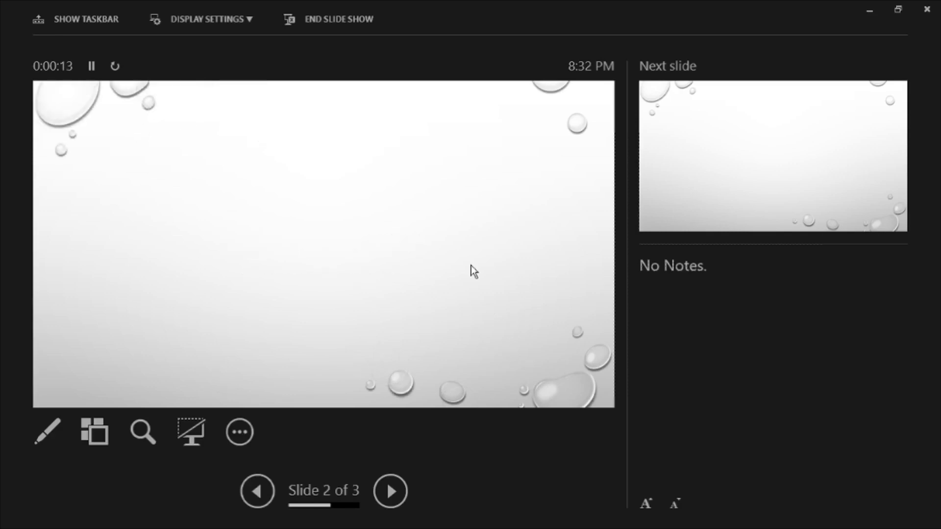
click(471, 266)
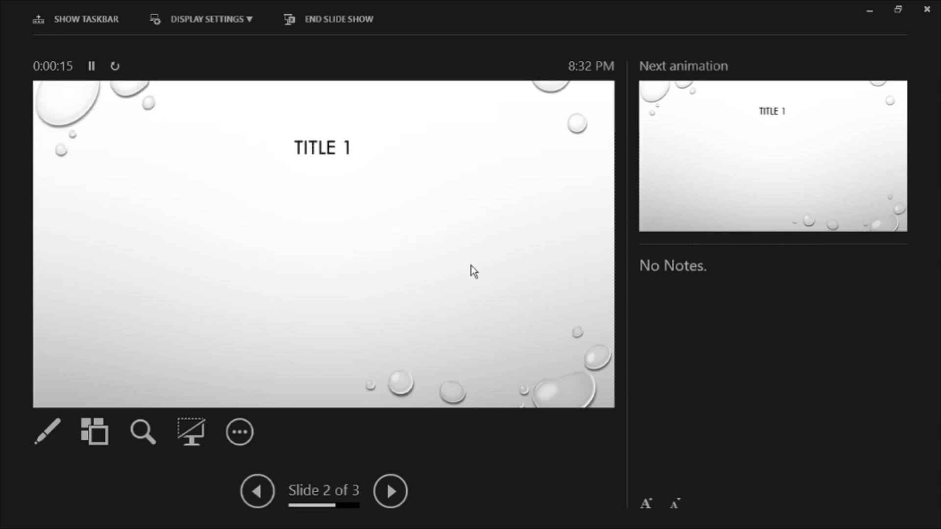
click(471, 265)
click(472, 266)
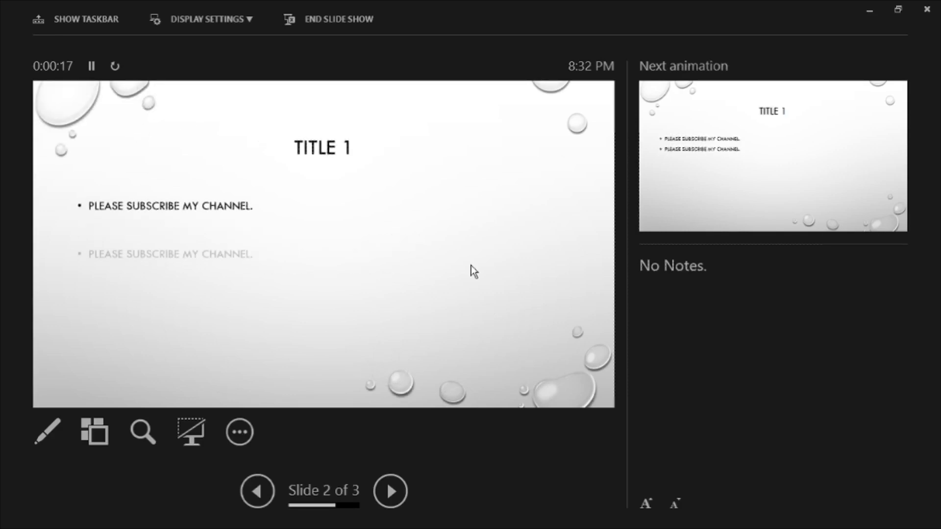
click(472, 266)
click(471, 266)
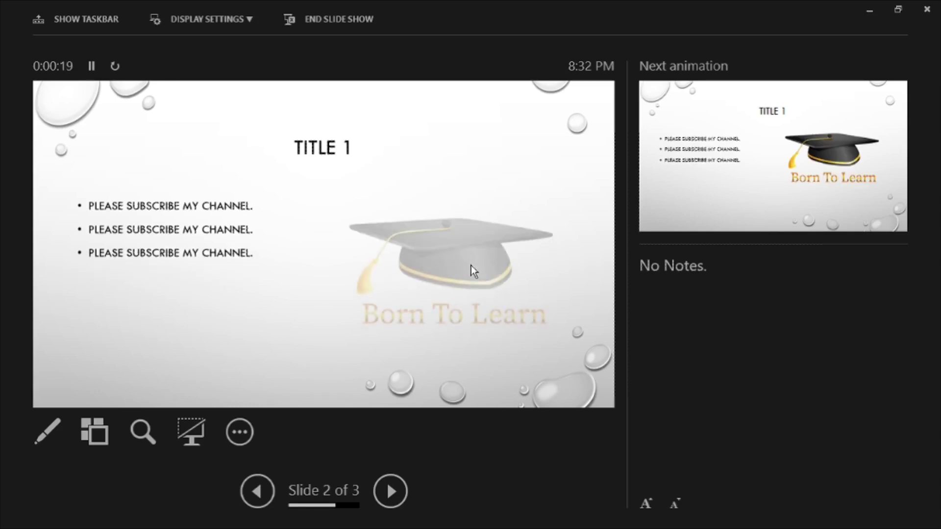
click(471, 266)
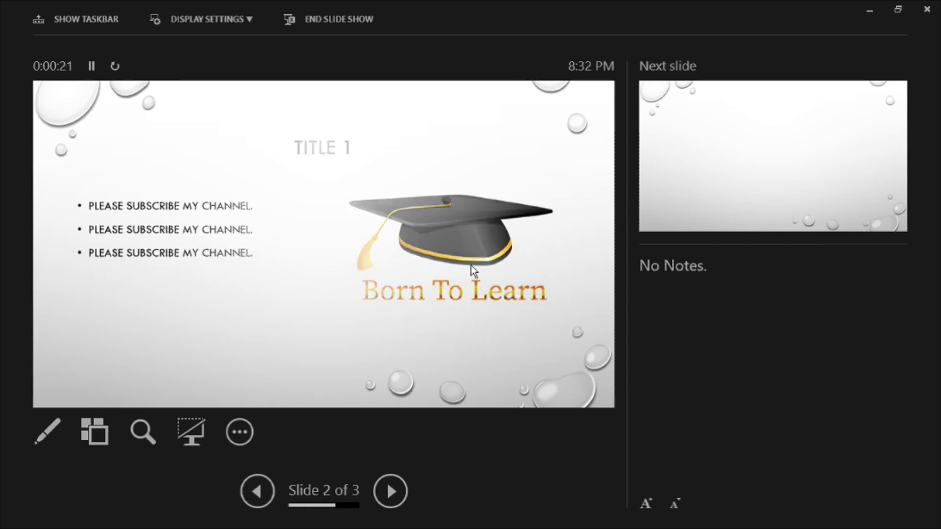
click(472, 265)
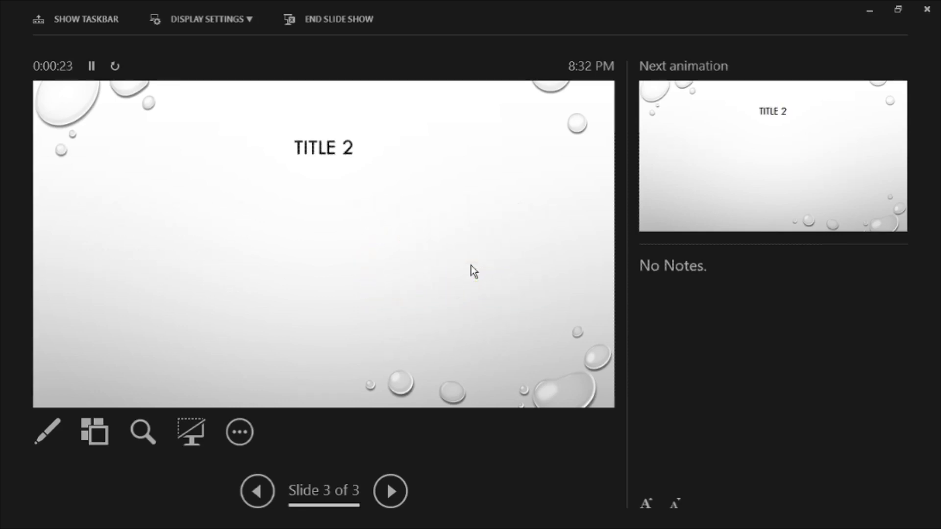
click(471, 265)
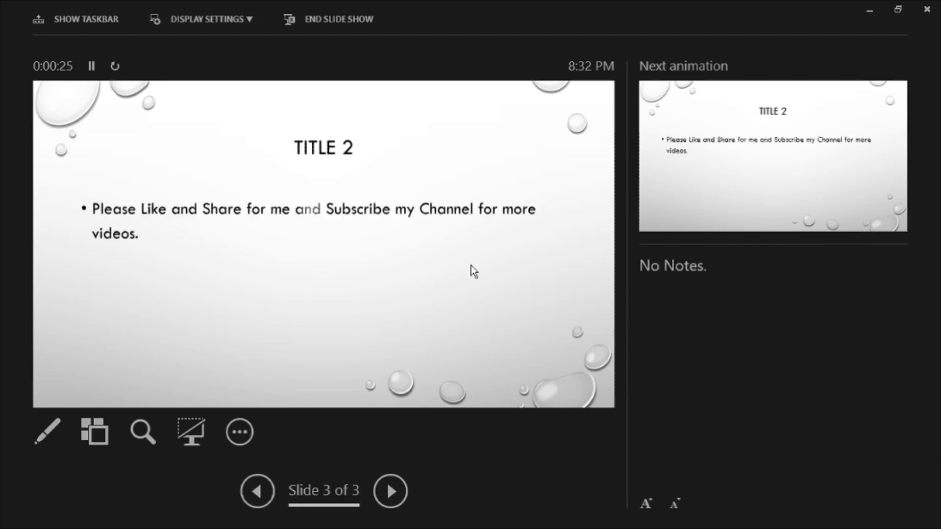
click(472, 266)
click(472, 266)
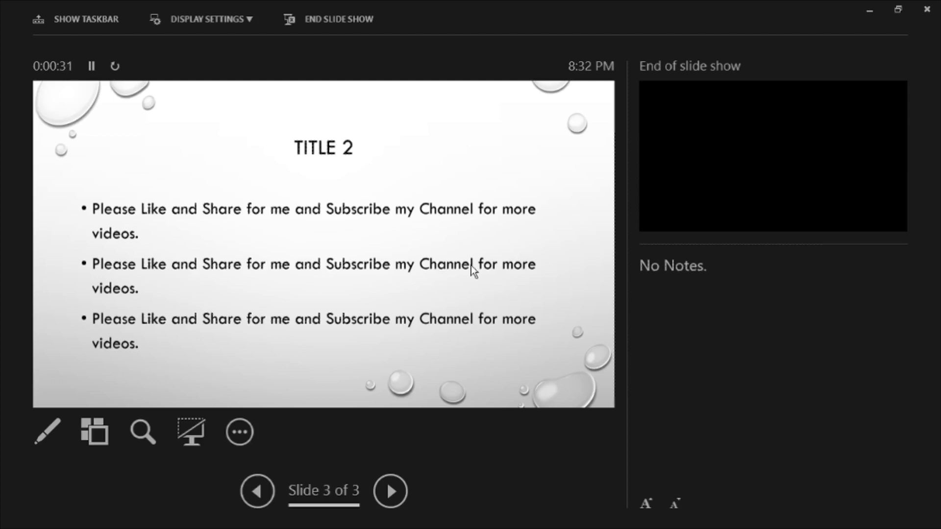
click(472, 266)
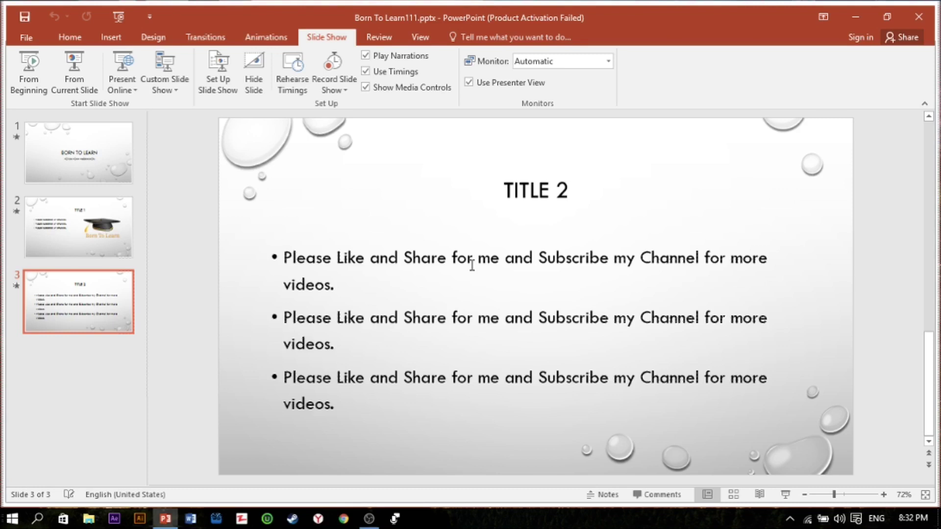
Step: Duplicate the display with Win+P, then create and close a blank presentation, returning to Born To Learn111
key(super+p)
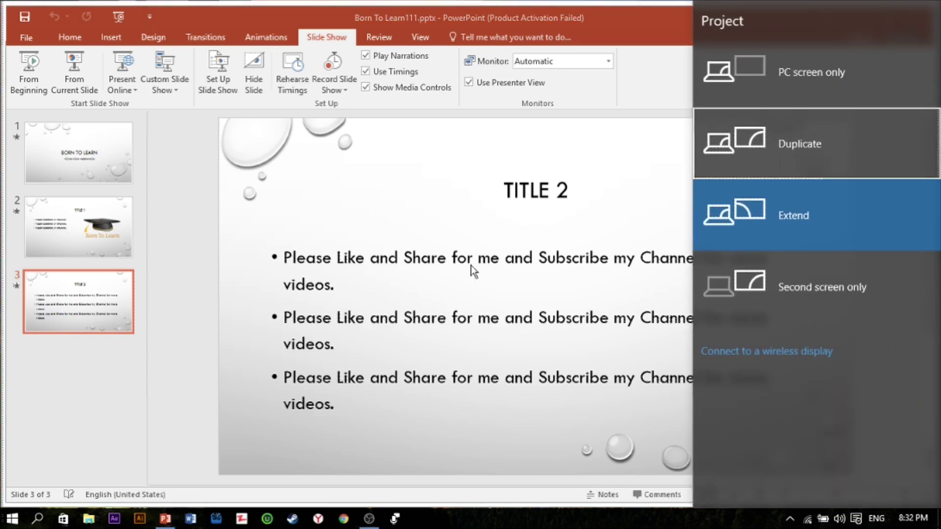
key(Return)
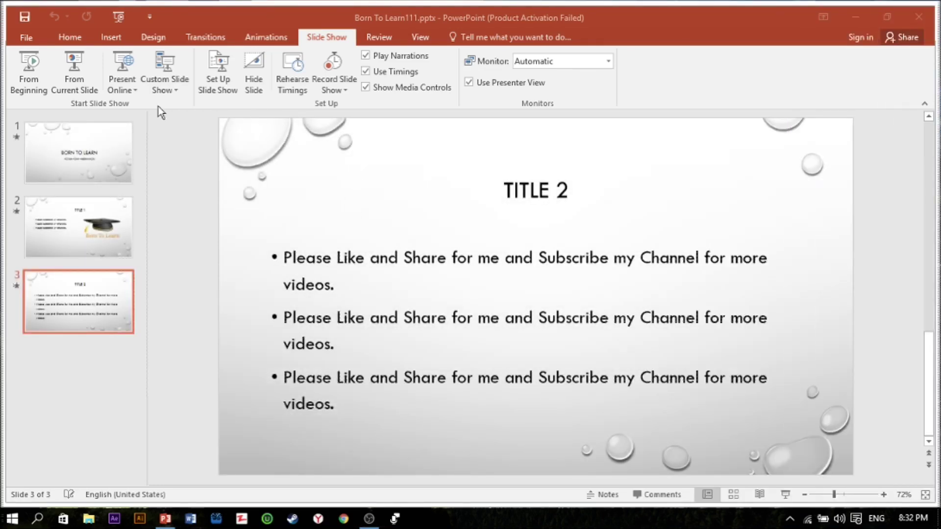
click(36, 37)
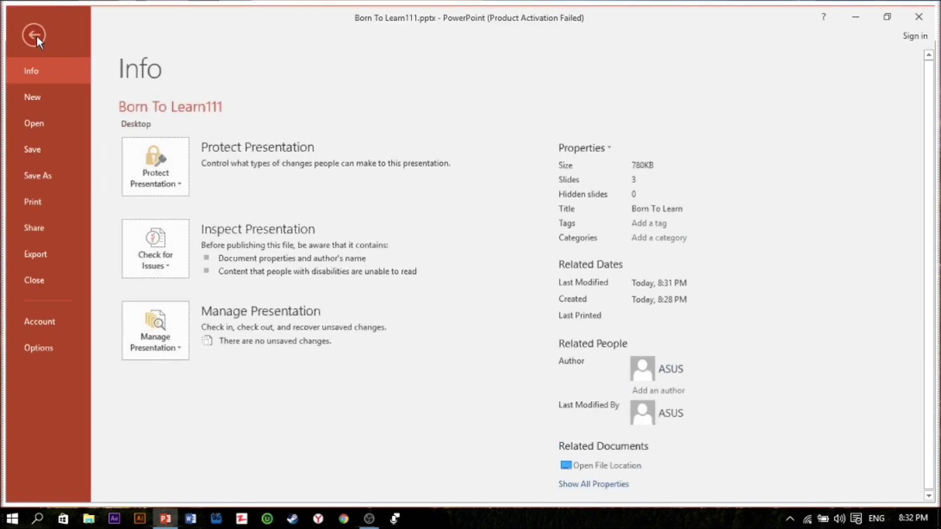
click(51, 99)
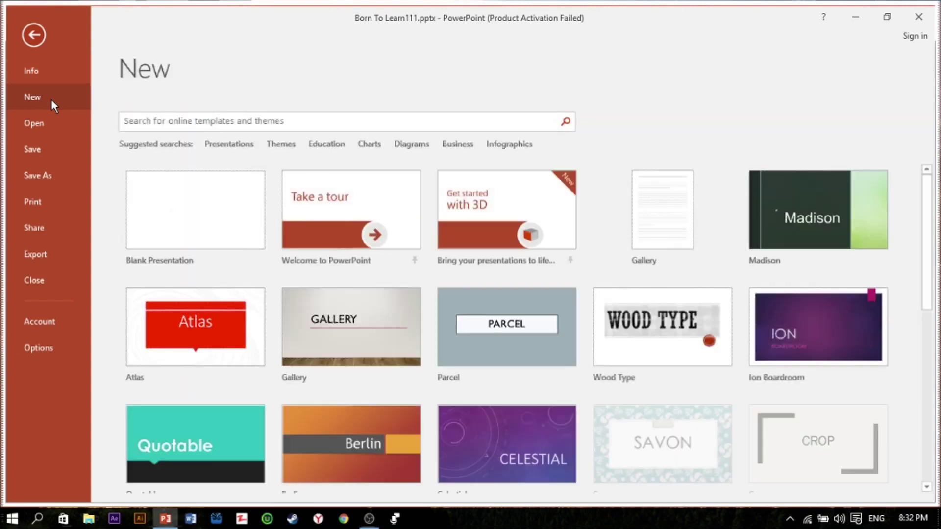
click(203, 215)
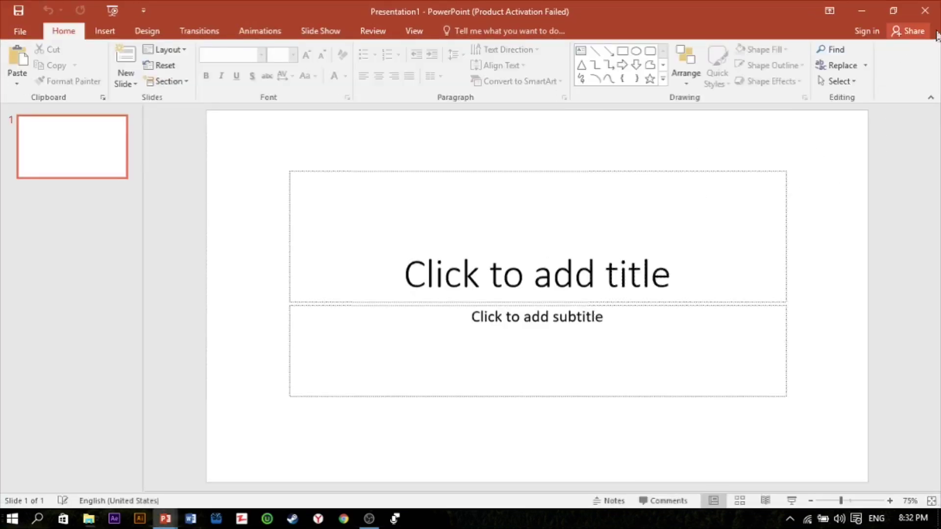
click(925, 11)
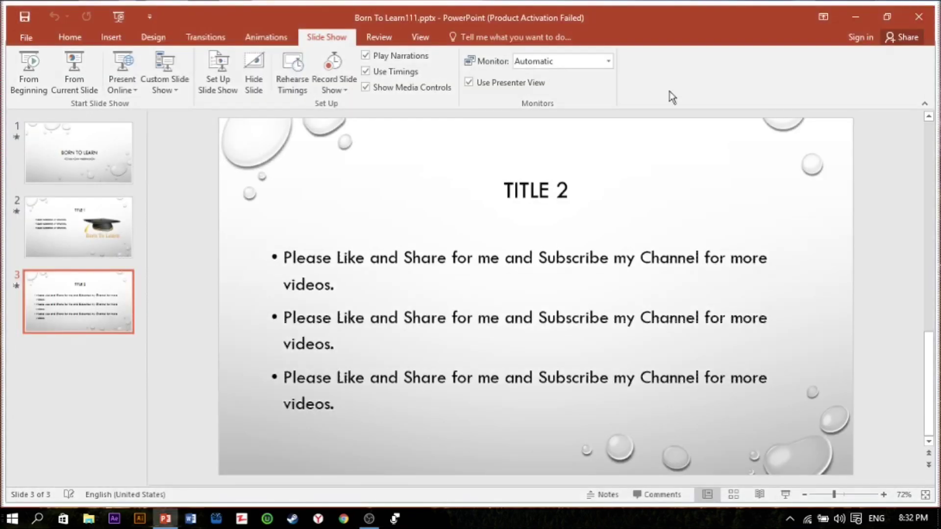
click(23, 33)
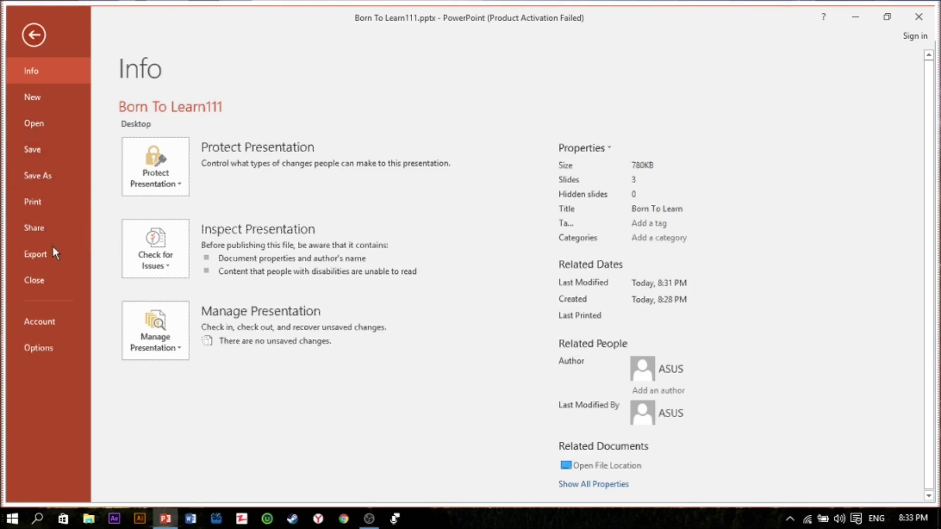
click(33, 37)
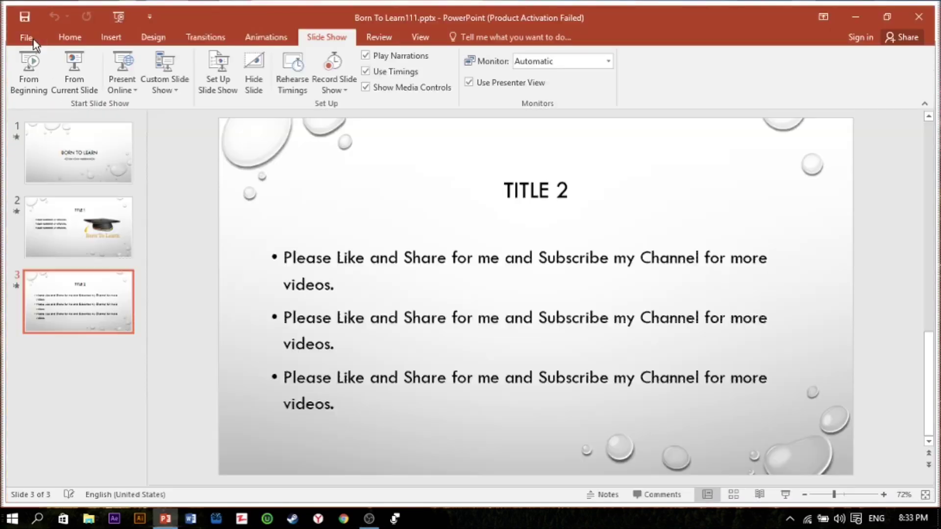
click(72, 39)
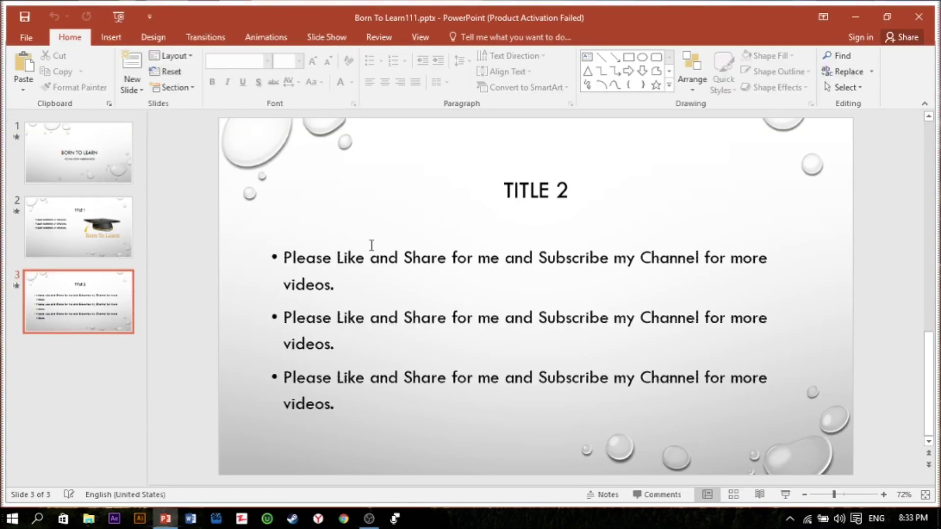
click(390, 259)
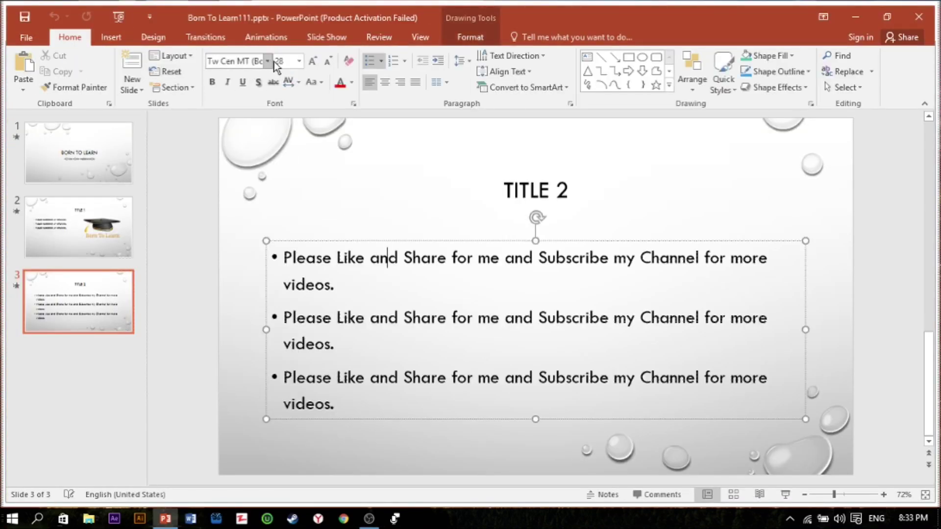
click(300, 61)
click(300, 61)
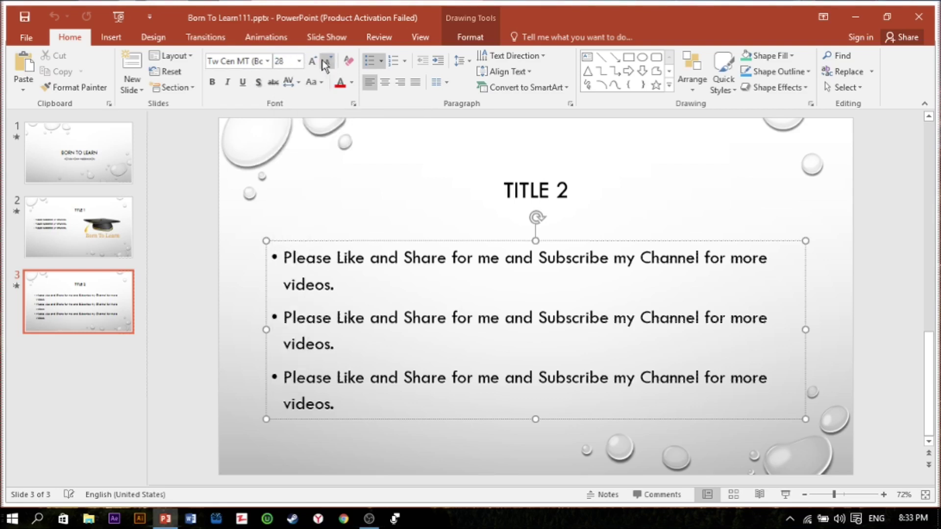
drag(363, 255, 337, 257)
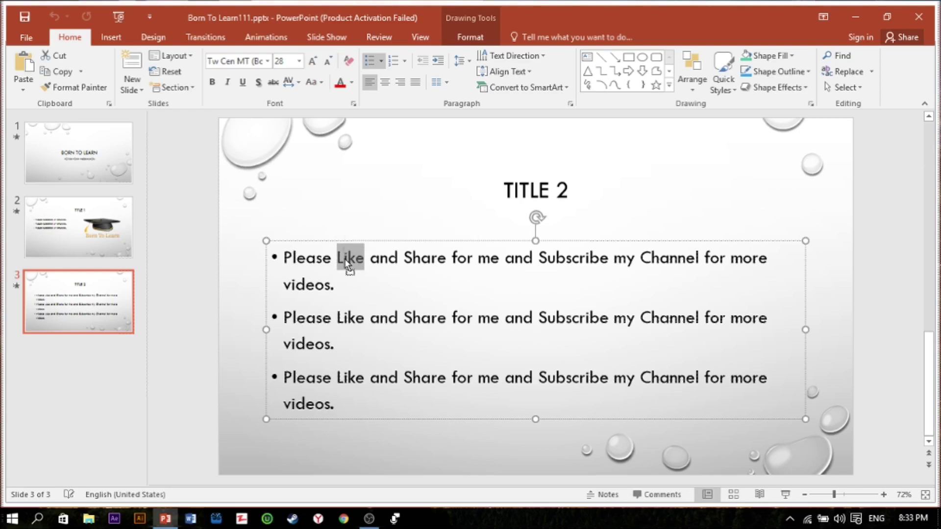
Step: Colour the word Like red and enlarge it from 28 to 36 point
right_click(348, 258)
click(457, 206)
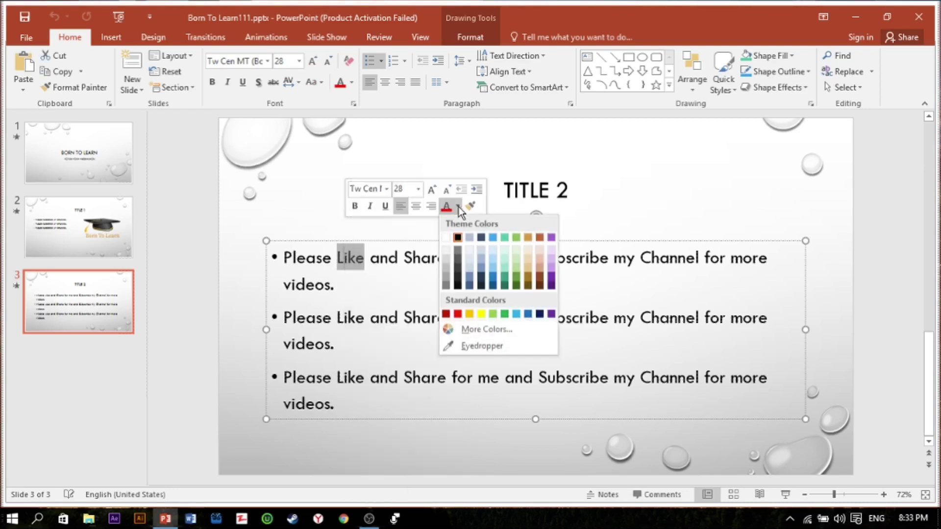
click(457, 314)
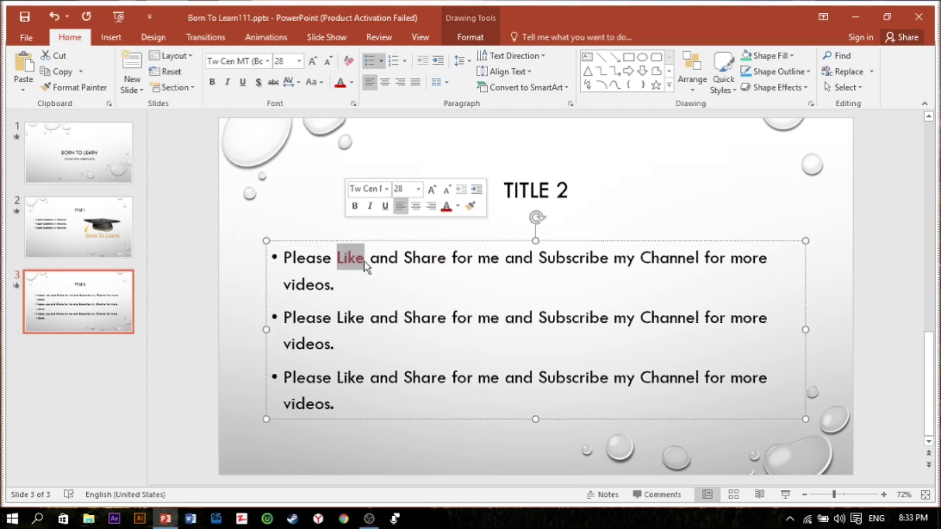
click(312, 61)
click(312, 61)
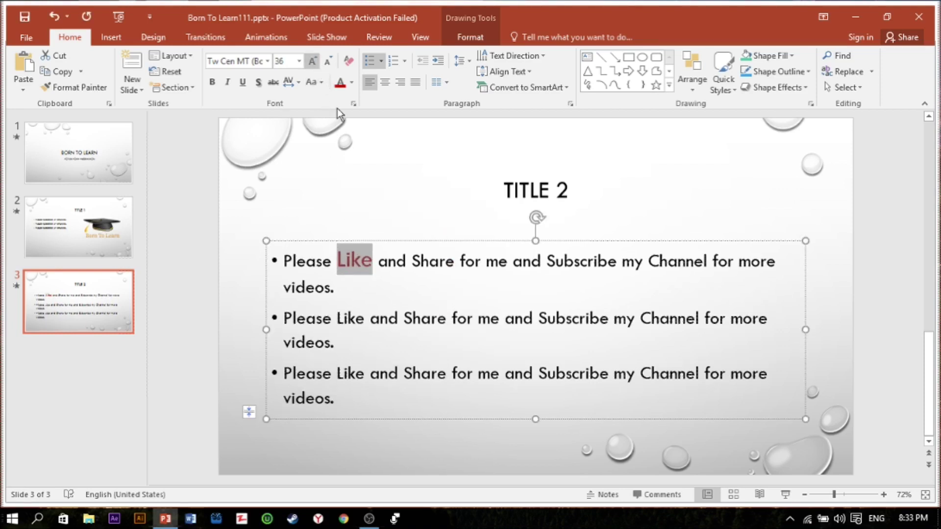
Step: Colour the word Share dark red and enlarge it to 40 point
drag(455, 261, 411, 261)
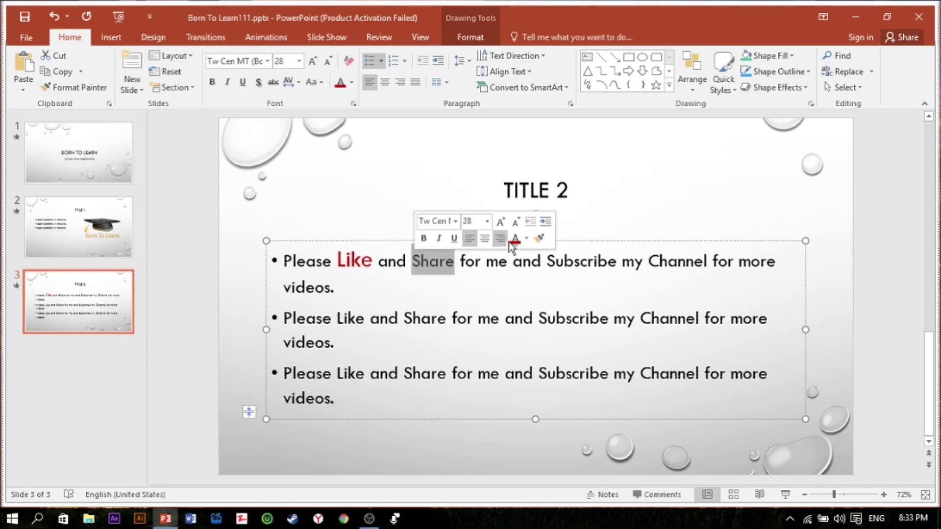
click(526, 239)
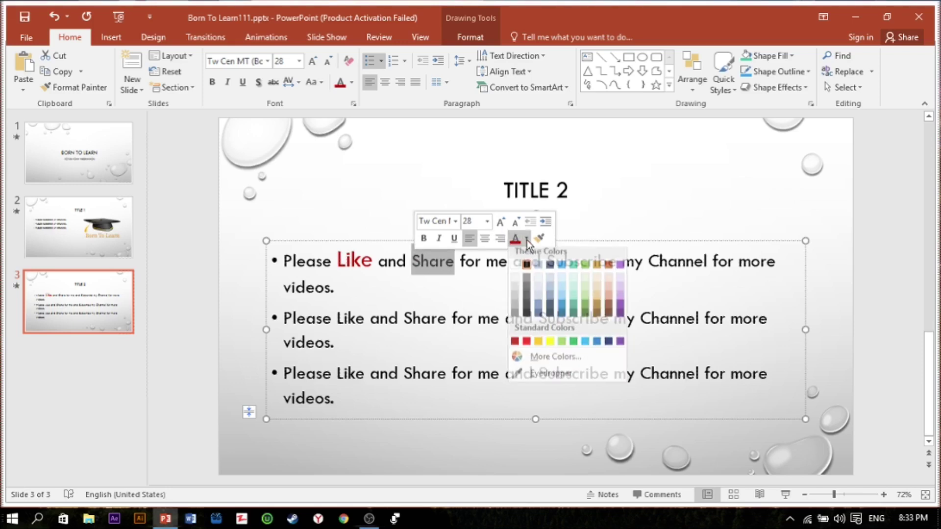
click(513, 342)
click(312, 61)
click(312, 61)
click(312, 61)
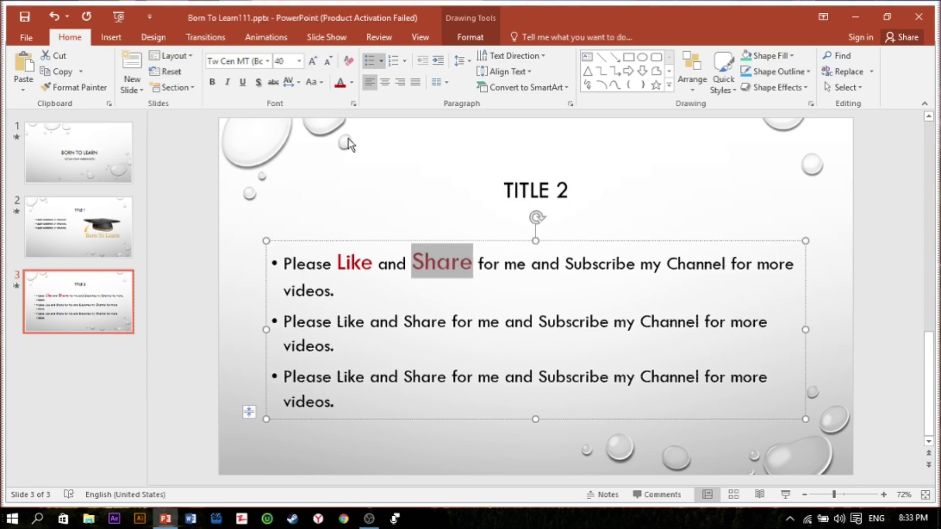
click(722, 207)
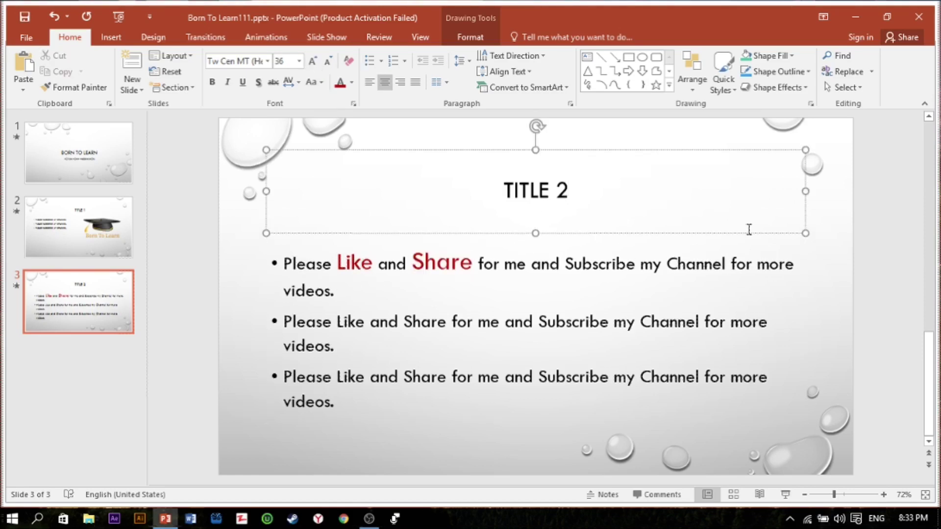
click(830, 284)
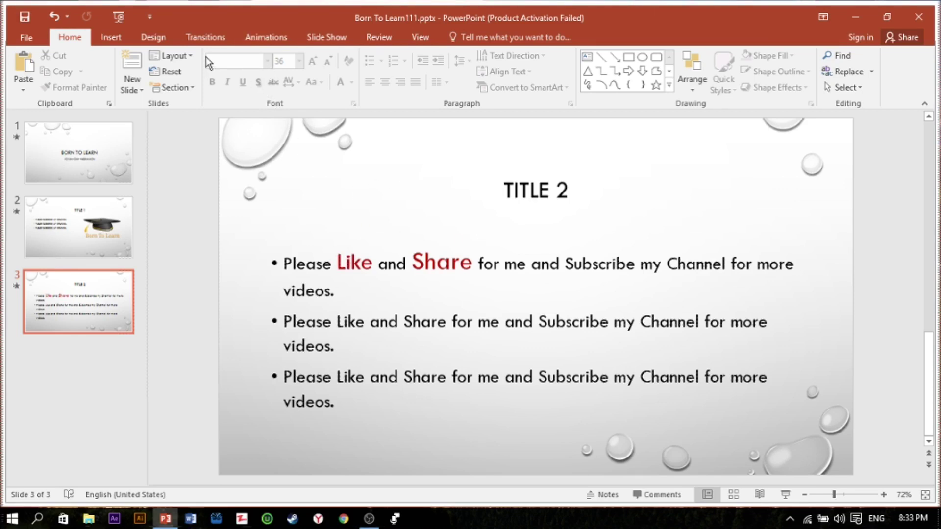
click(404, 298)
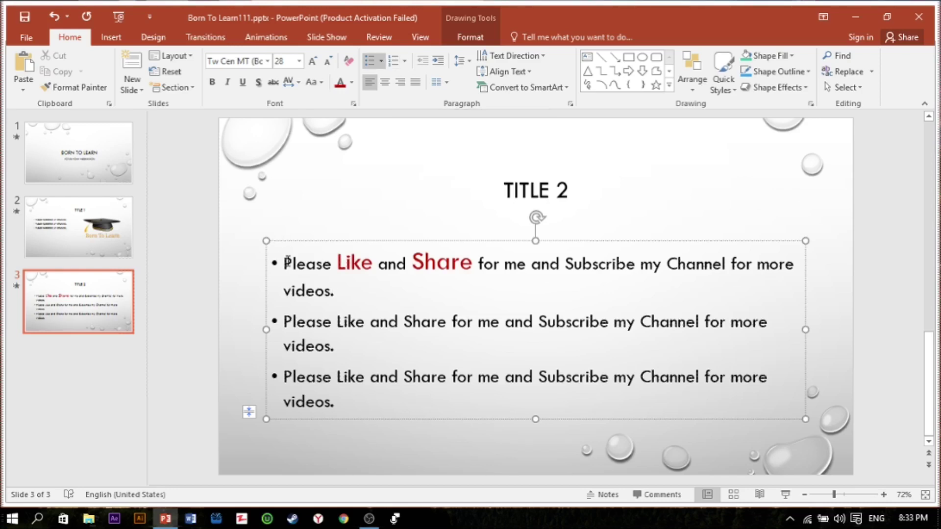
Step: Number slide 3's three paragraphs with the I., II., III. Roman numeral style
drag(284, 263, 377, 426)
click(403, 63)
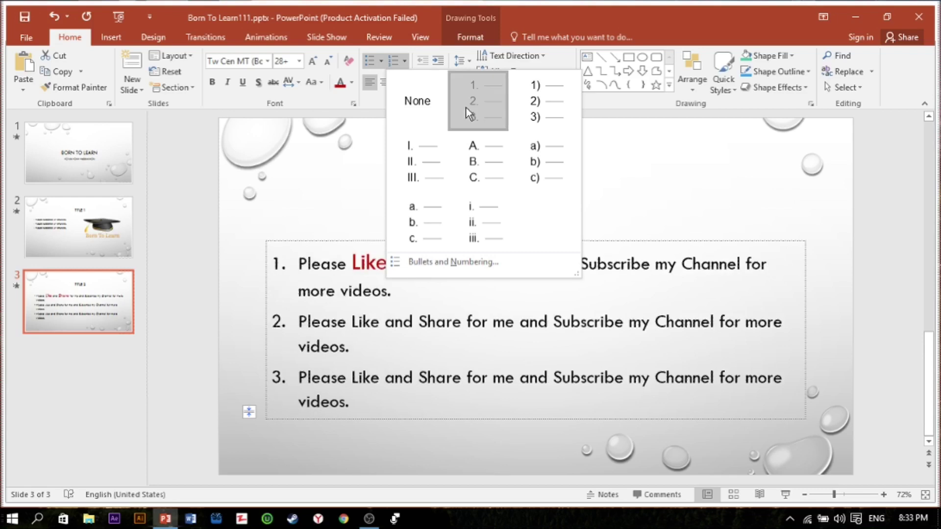
click(468, 108)
click(377, 398)
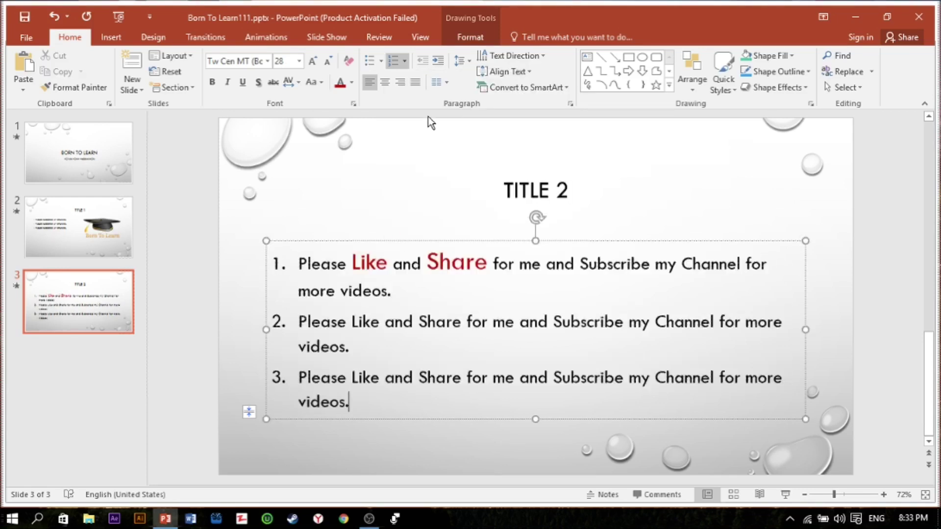
click(403, 61)
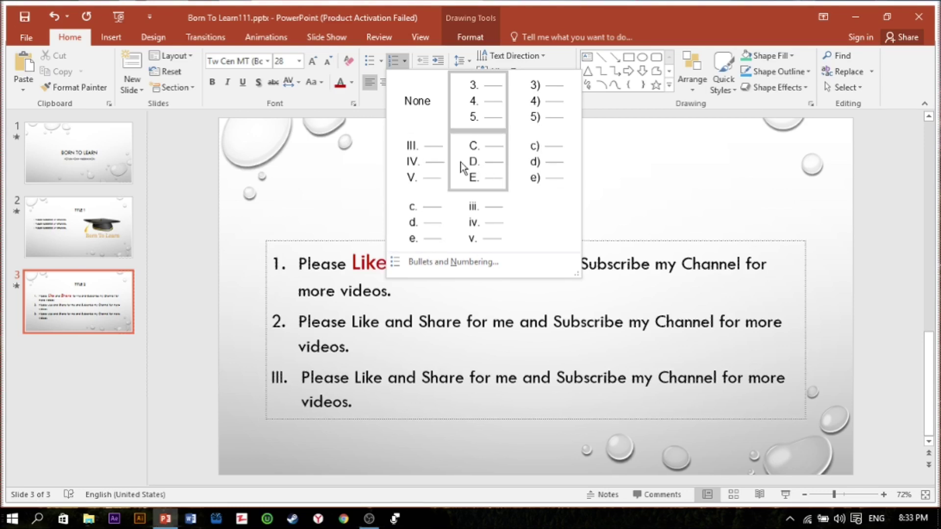
click(436, 164)
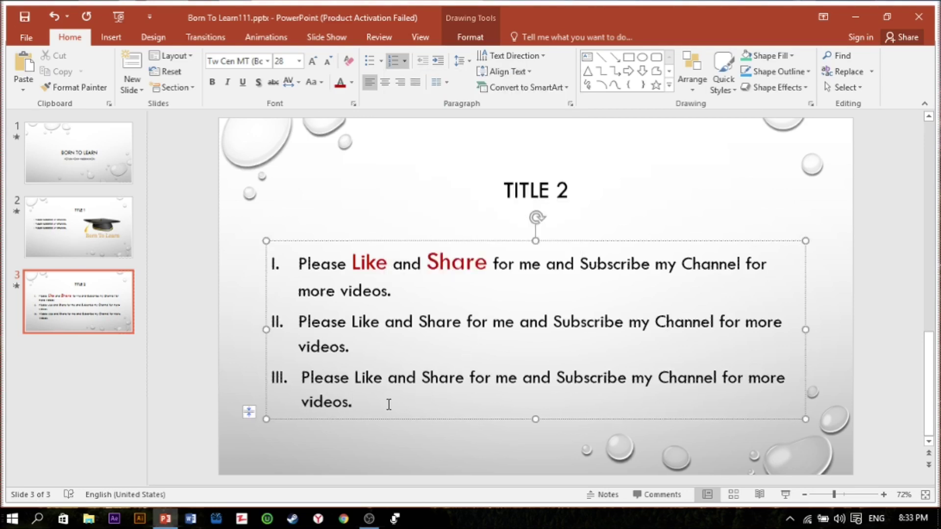
click(370, 196)
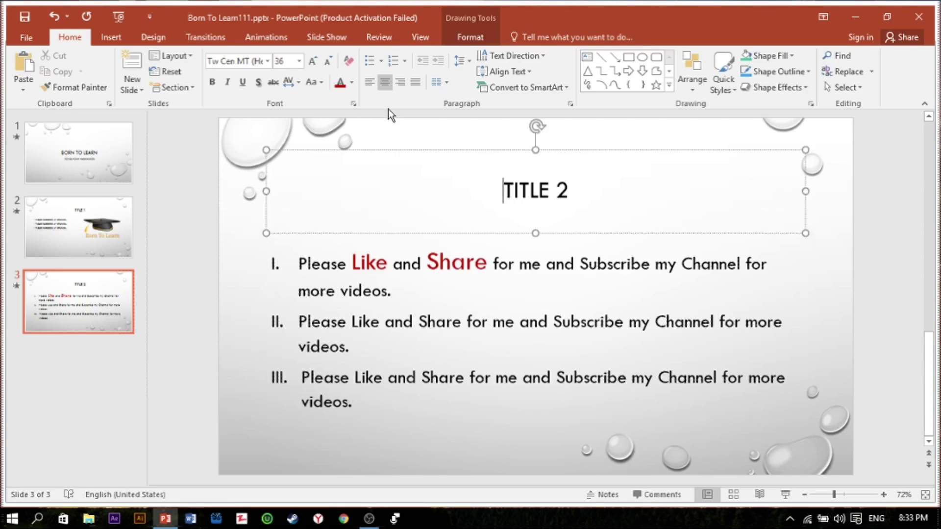
Step: Deselect the title box and browse the Shapes gallery without inserting any shape
click(568, 129)
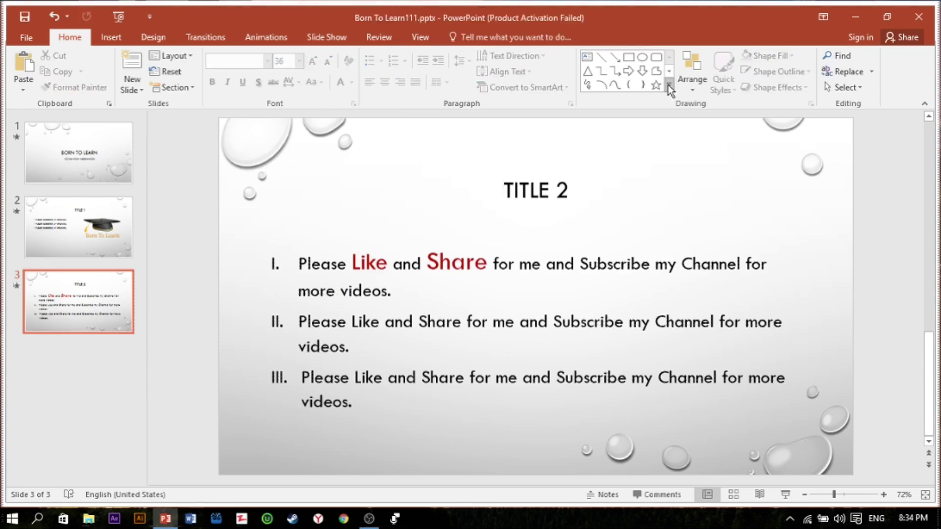
click(669, 86)
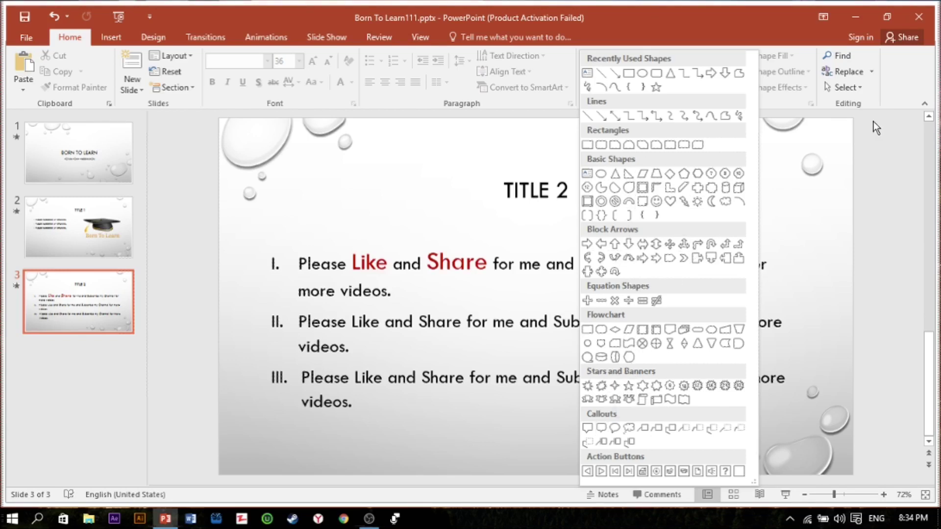
click(833, 210)
click(122, 38)
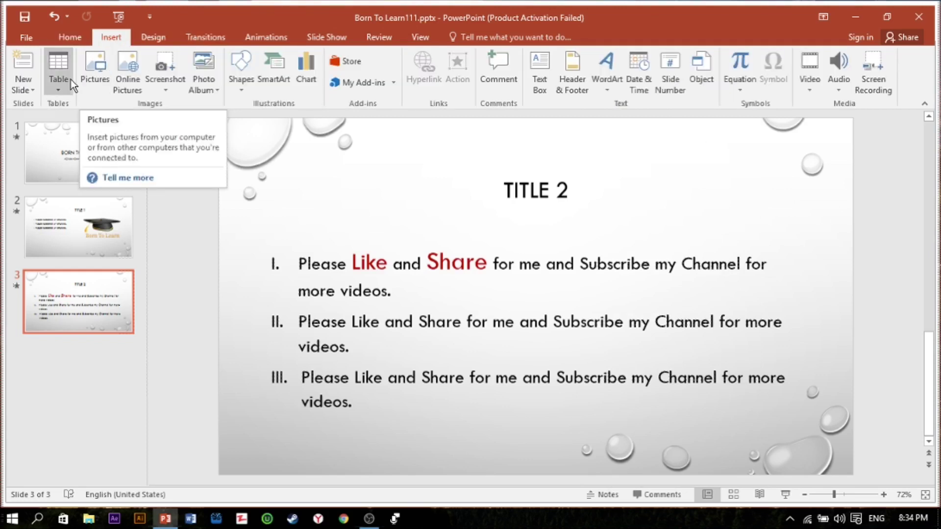
click(81, 34)
click(111, 37)
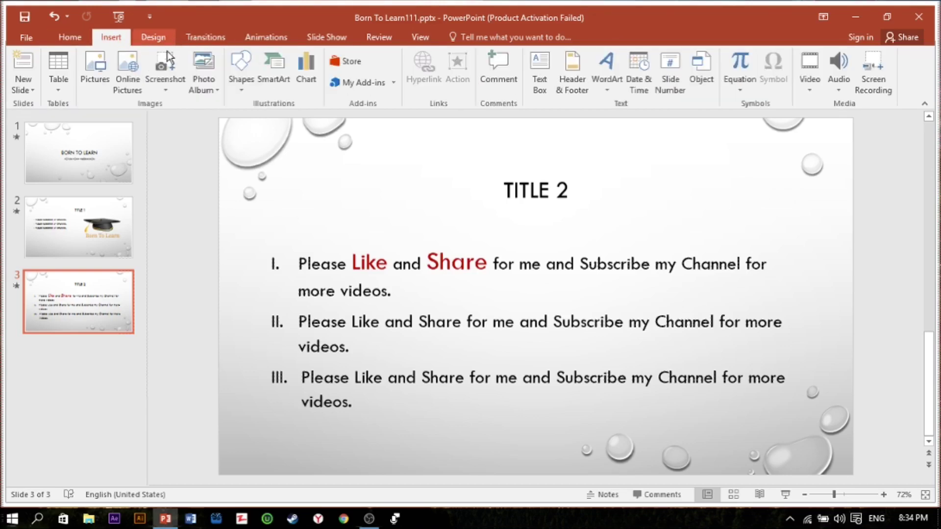
click(245, 77)
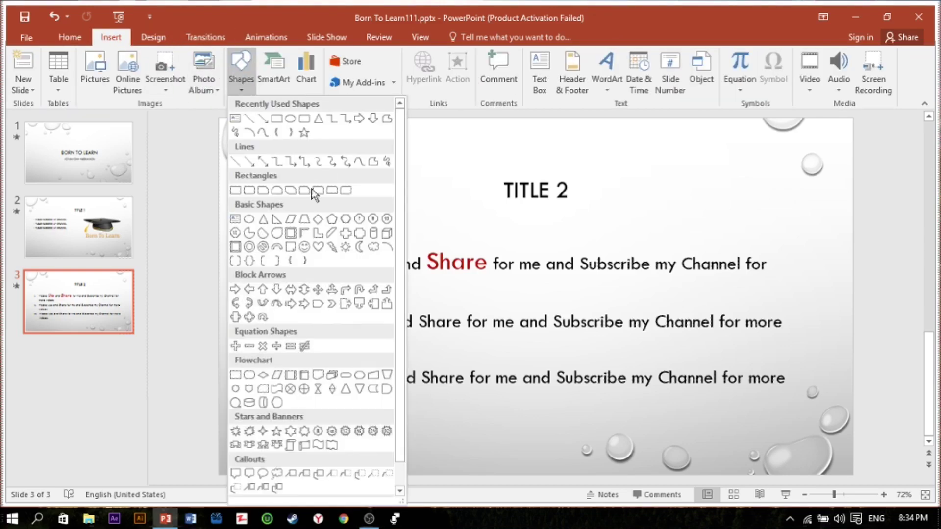
click(69, 38)
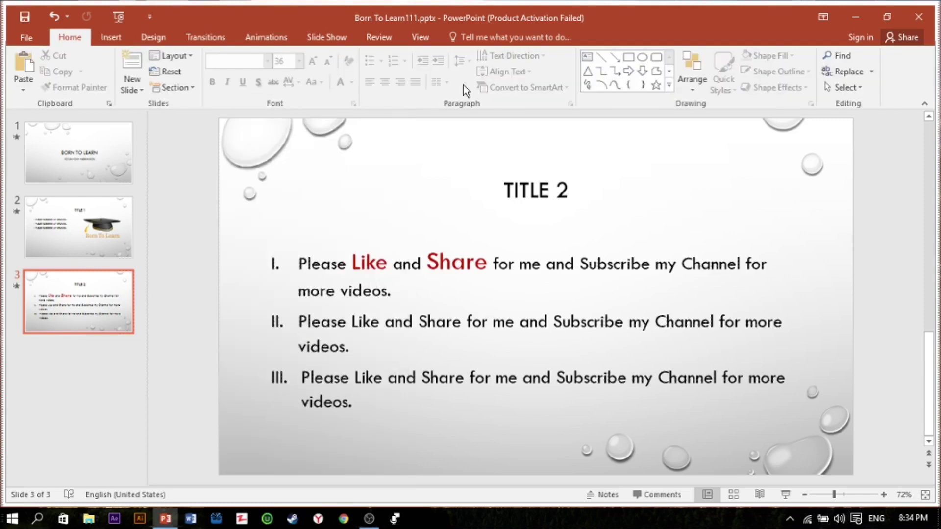
Step: Preview the Design themes, keep the water-droplet theme, and bring up the Transitions settings
click(668, 86)
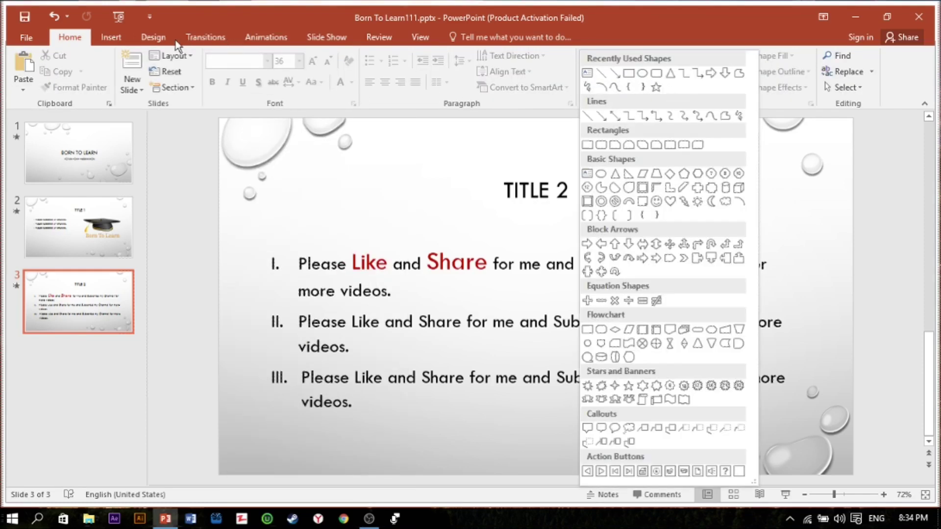
click(151, 36)
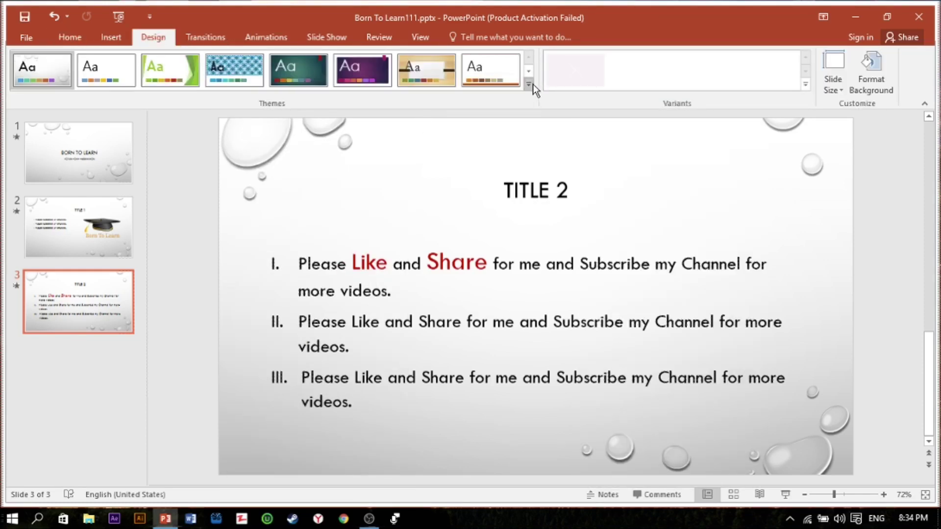
click(529, 84)
scroll(375, 213, down, 2)
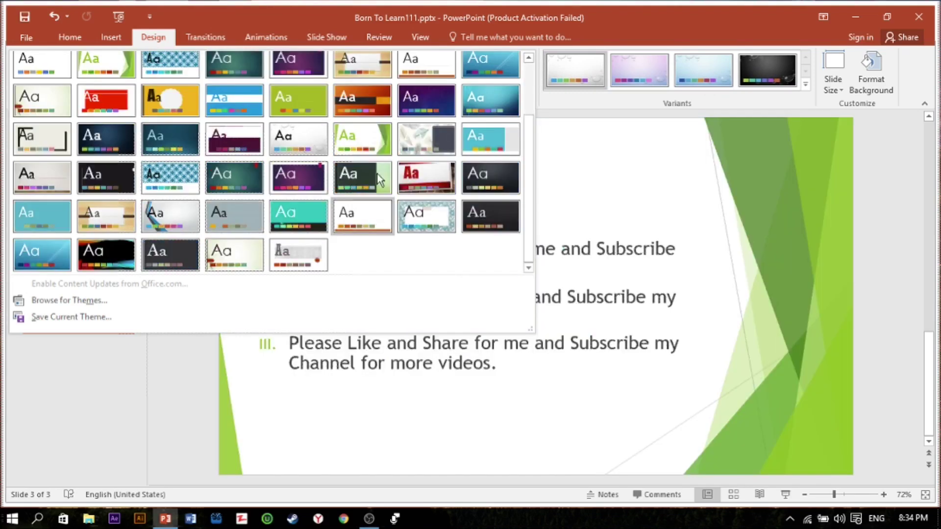
click(218, 36)
click(218, 37)
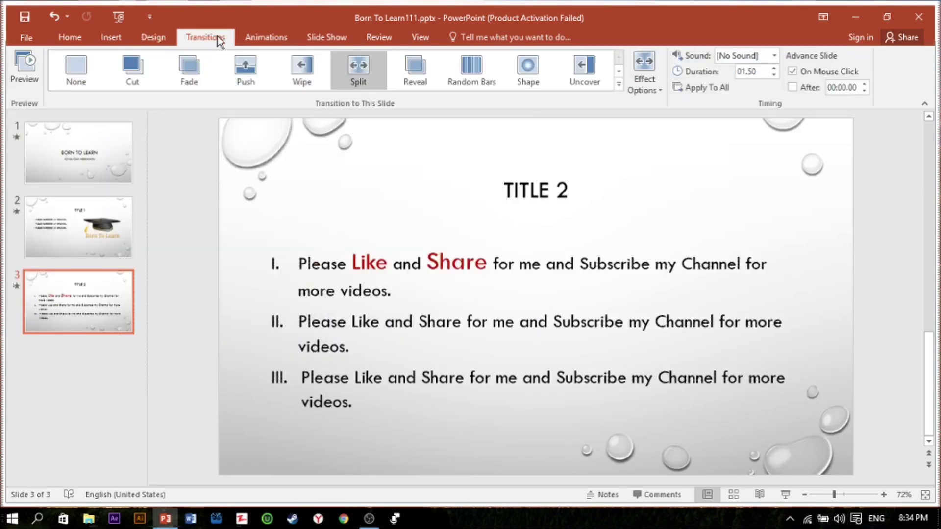
Step: Check each slide's transition settings, ending back on slide 3
click(125, 149)
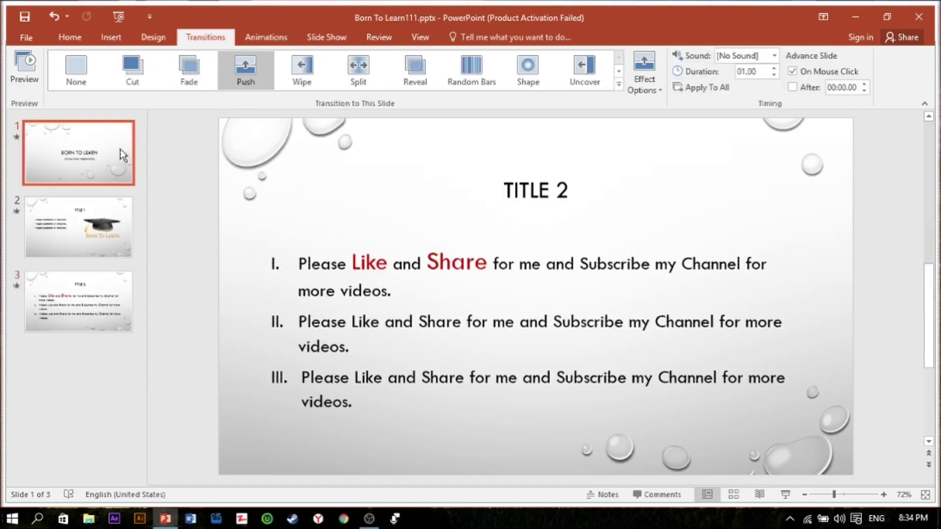
click(124, 214)
click(122, 289)
click(122, 152)
click(117, 216)
click(129, 284)
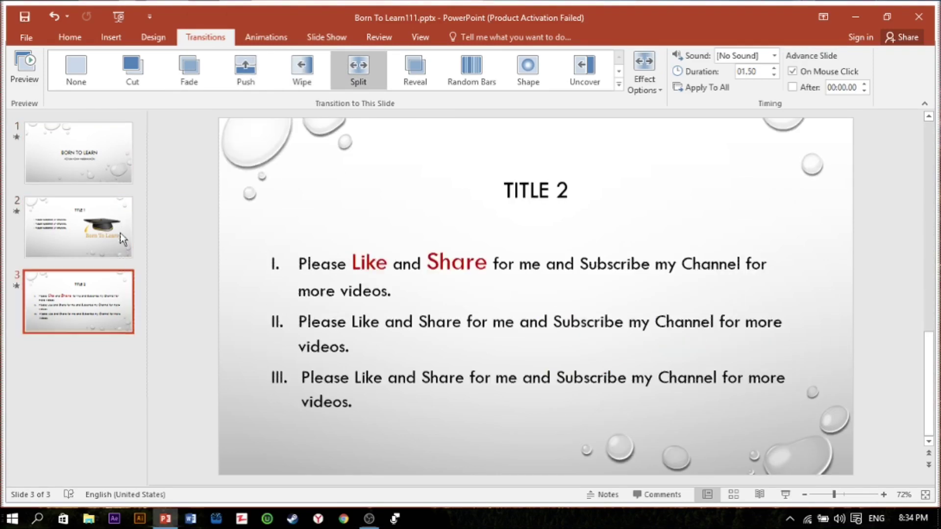
Step: Look through the Animations, Slide Show and Review tabs, return to Home, and open the BORN TO LEARN title slide
click(260, 40)
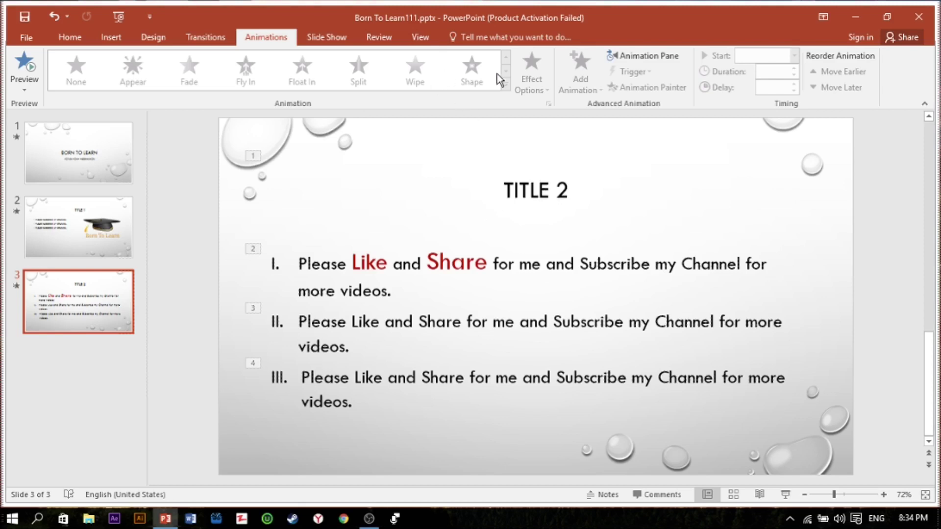
click(335, 35)
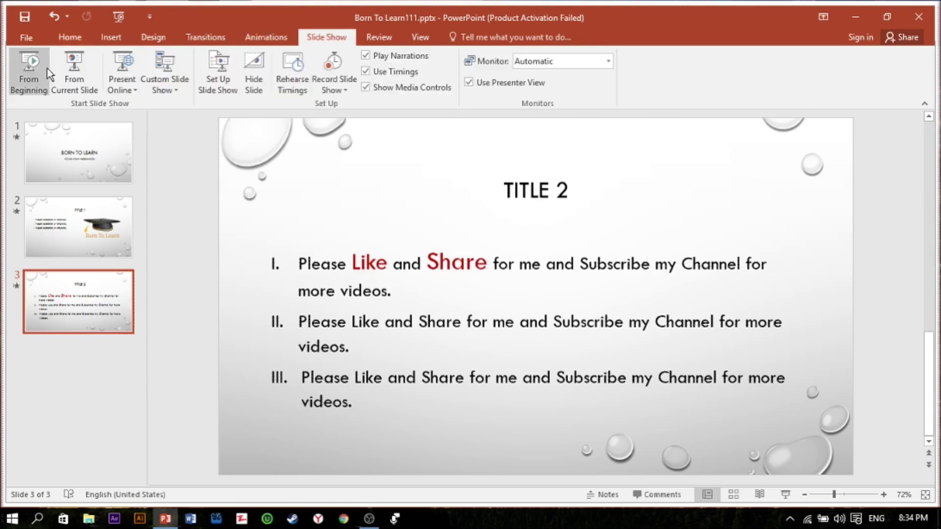
click(379, 38)
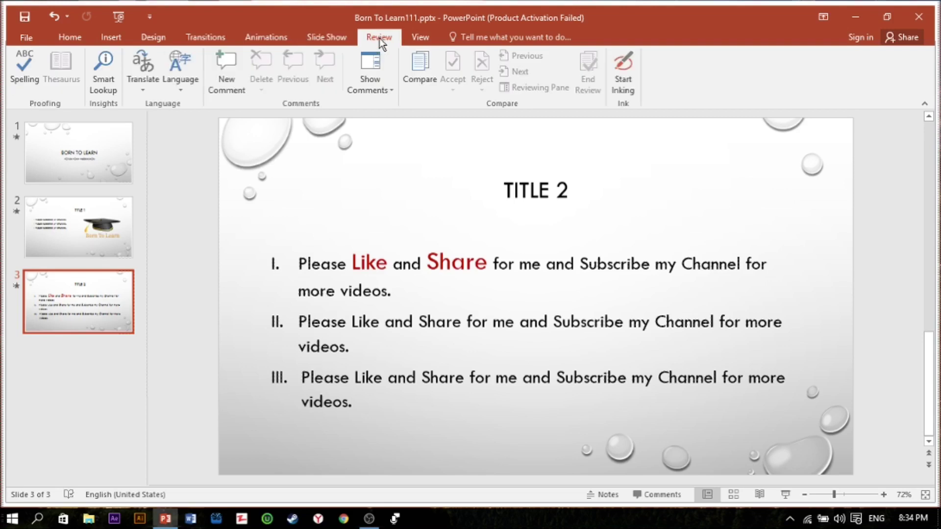
click(326, 36)
click(264, 37)
click(204, 38)
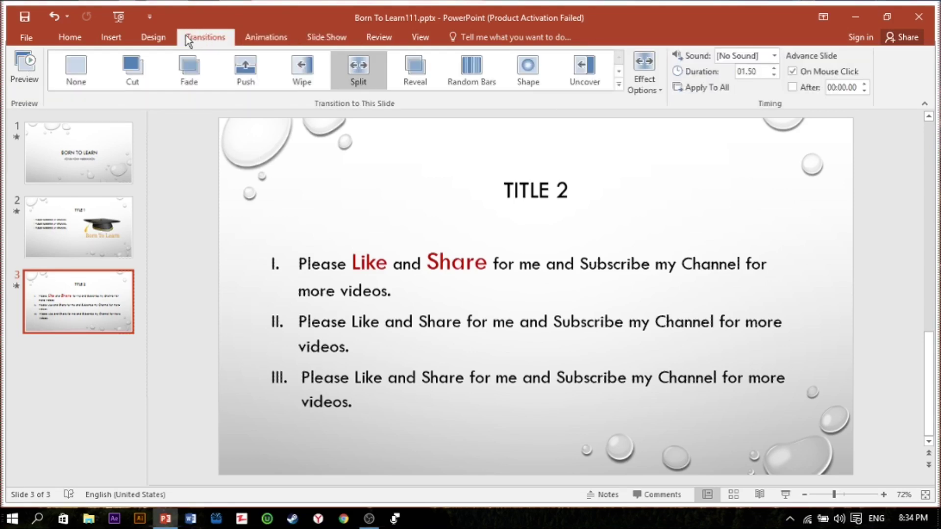
click(153, 37)
click(115, 38)
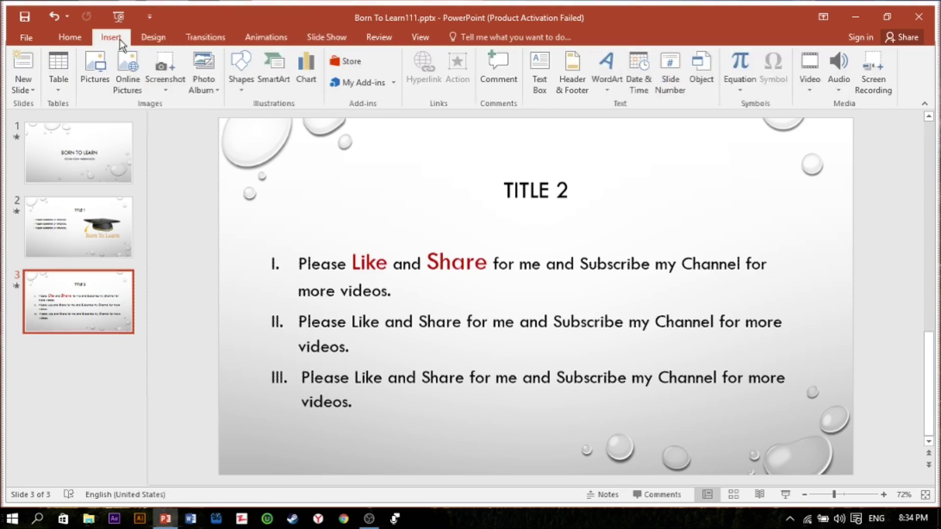
click(80, 35)
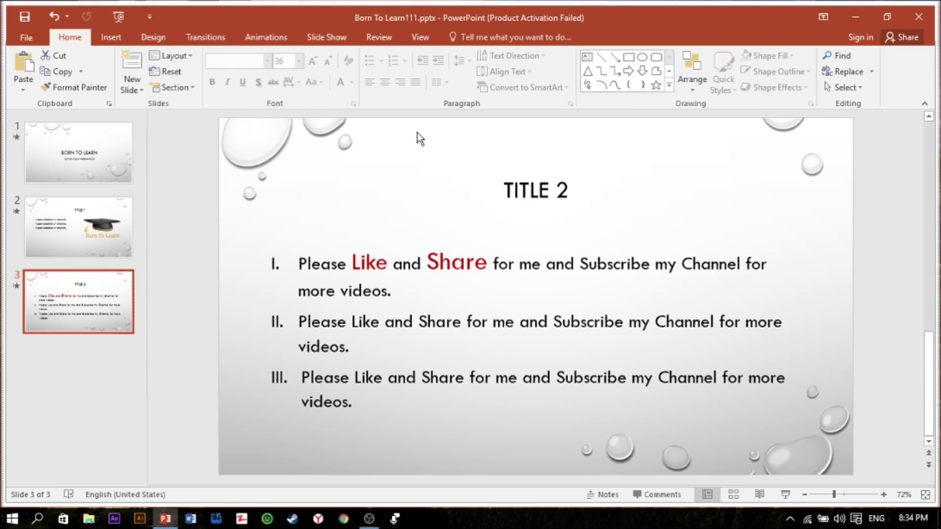
click(123, 168)
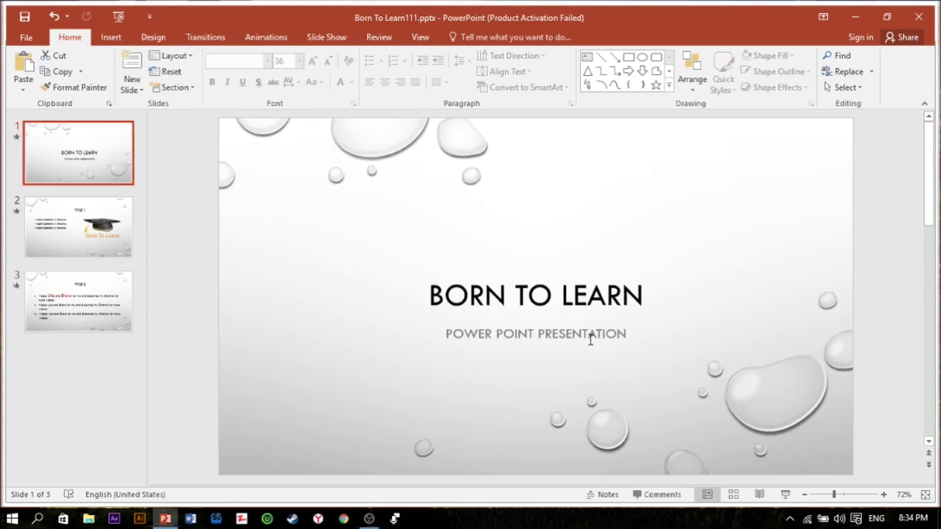